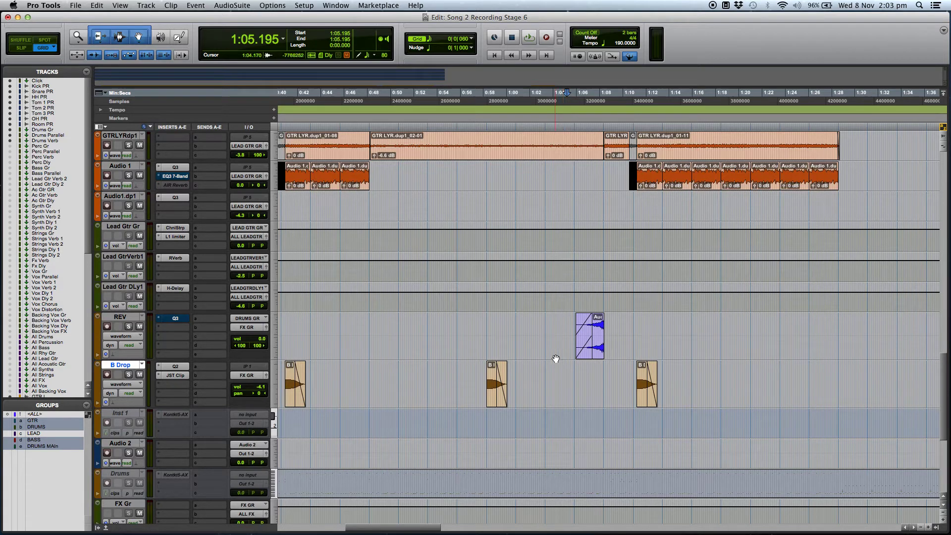
Play the arrangement from about 0:25.5, just before the repeated guitar clips, through the first three bass drops
key("super+bracketleft")
left_click(435, 369)
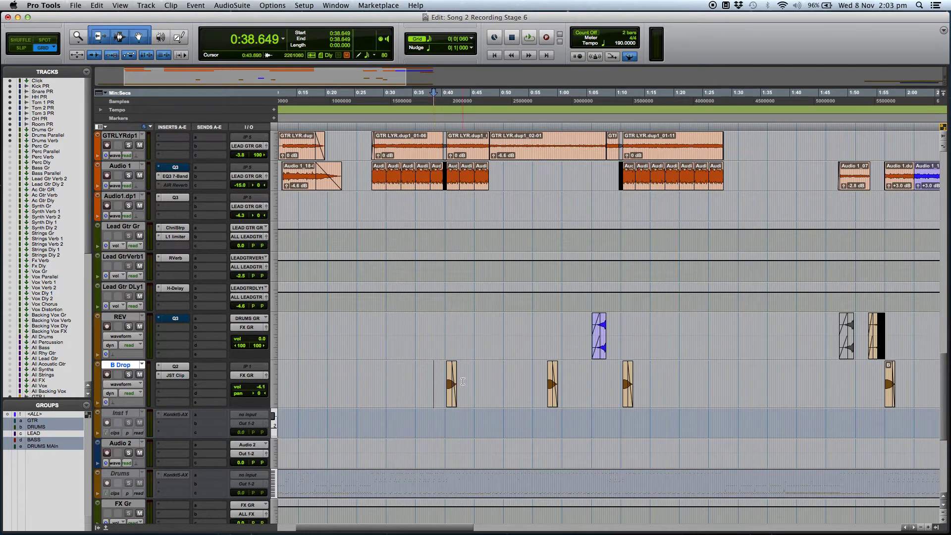
left_click(368, 369)
left_click(361, 367)
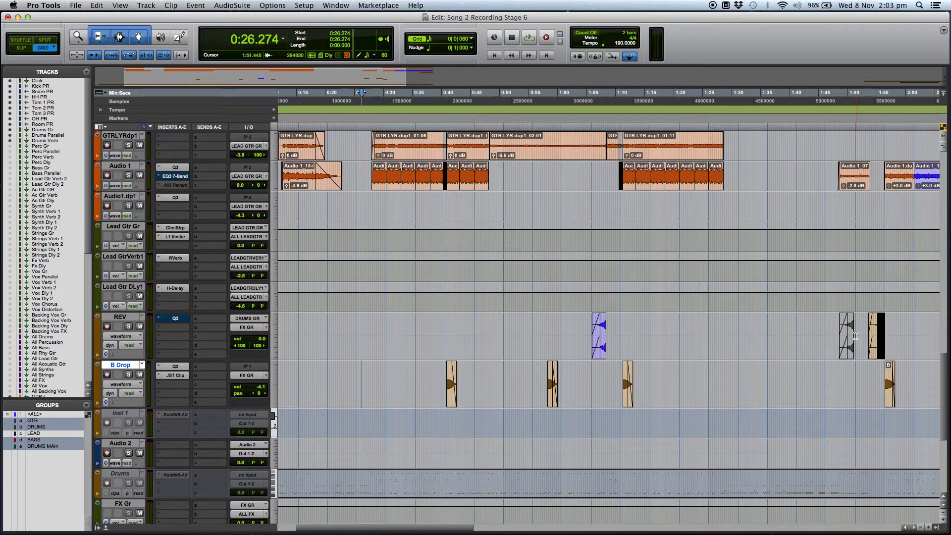
key("super+bracketleft")
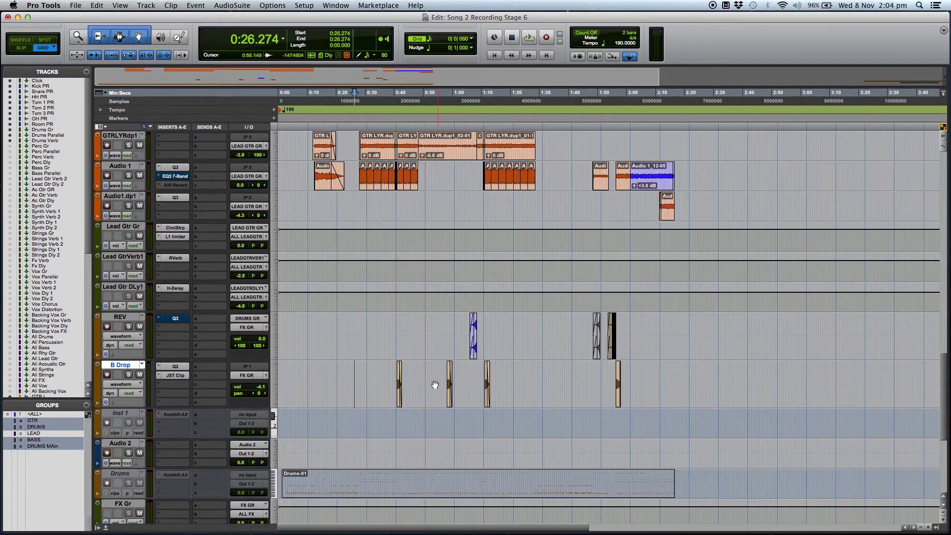
left_click(359, 370)
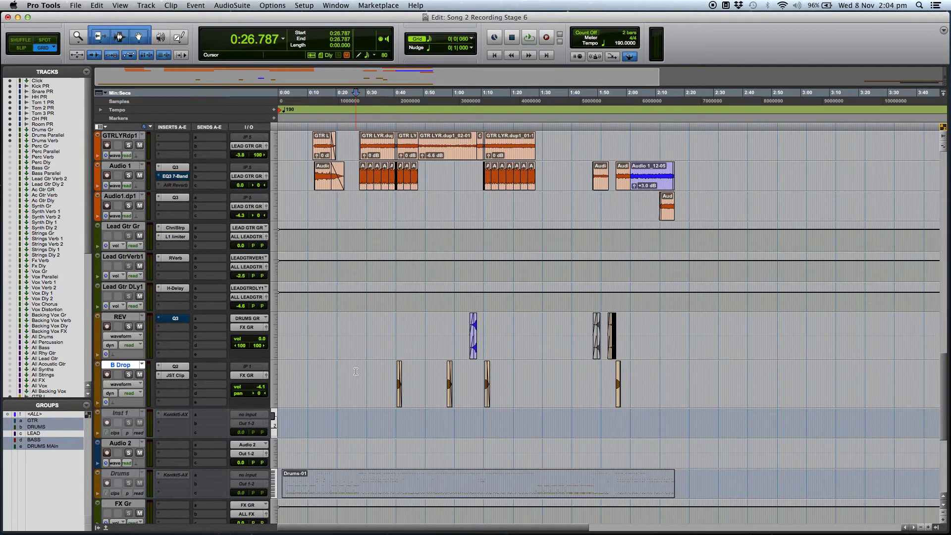
key("super+bracketright")
left_click(426, 368)
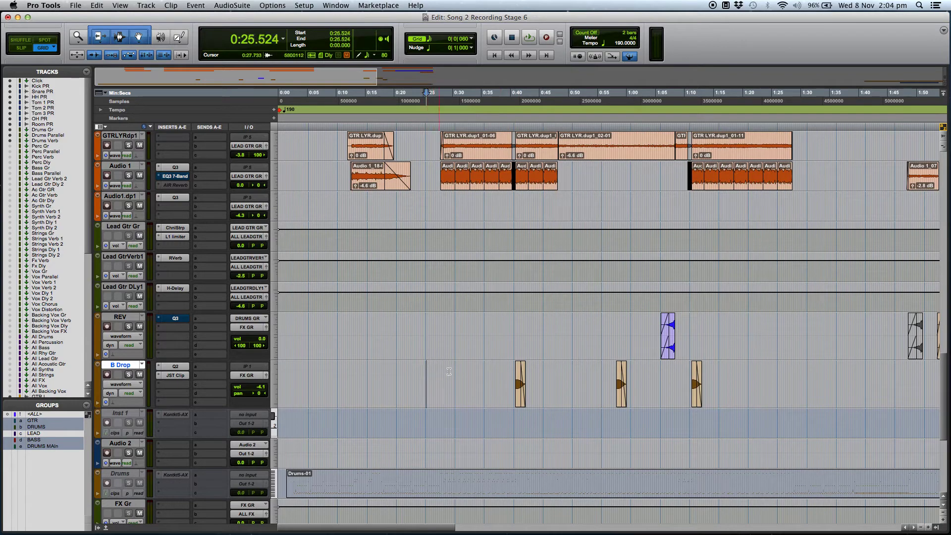
key("space")
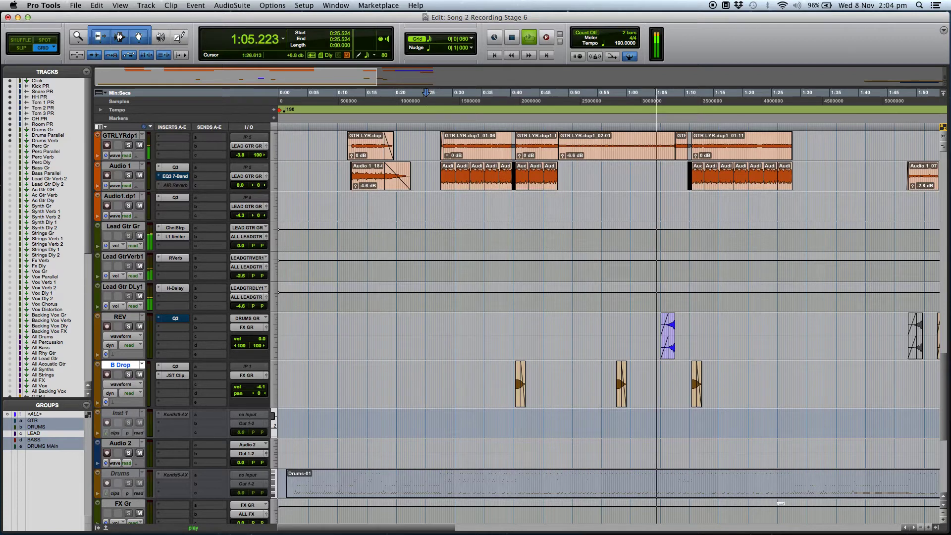
scroll(707, 398, "right", 1)
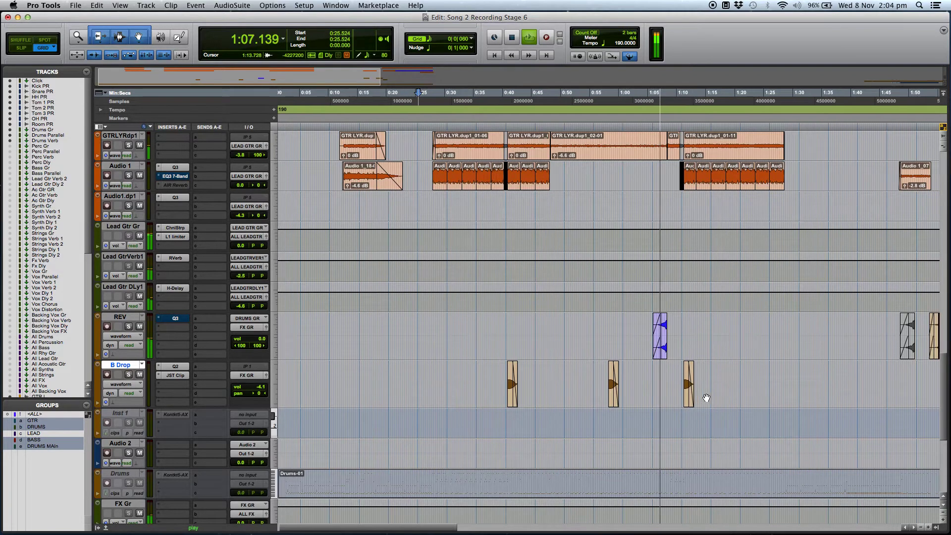
scroll(706, 397, "right", 5)
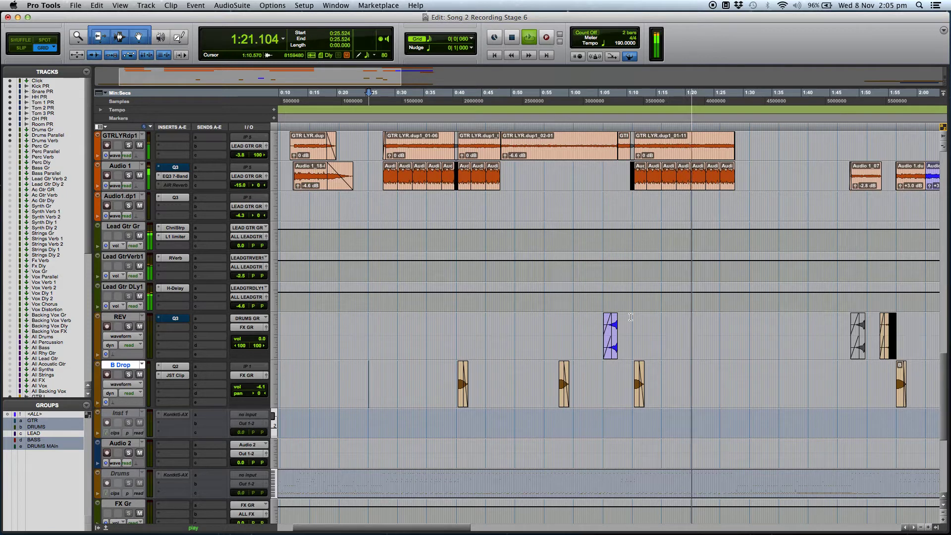
key("space")
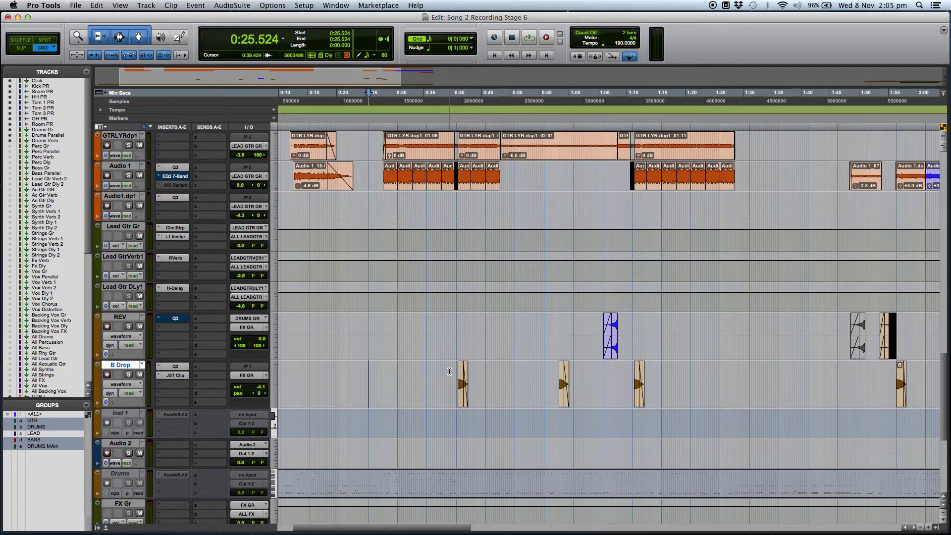
left_click(631, 322)
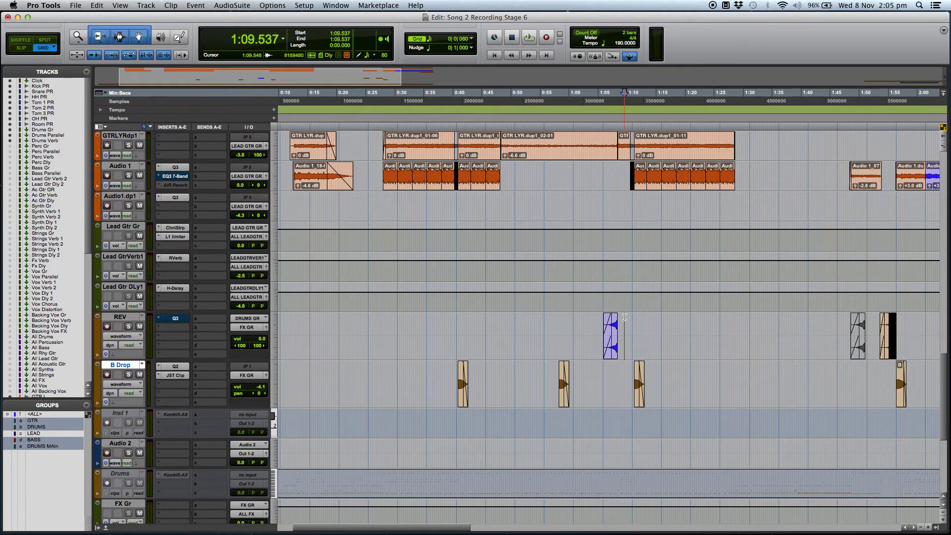
key("super+bracketright")
key("super+bracketright")
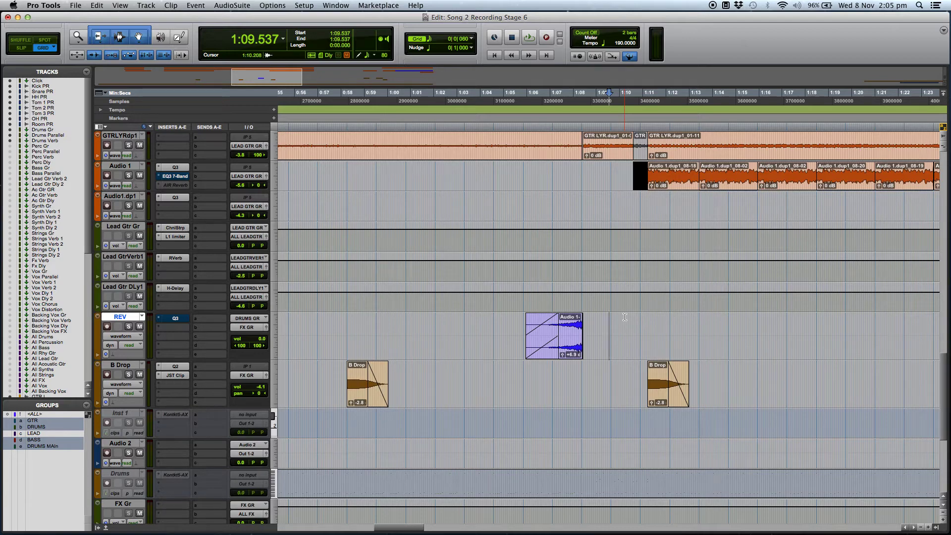
key("super+bracketleft")
key("super+bracketleft")
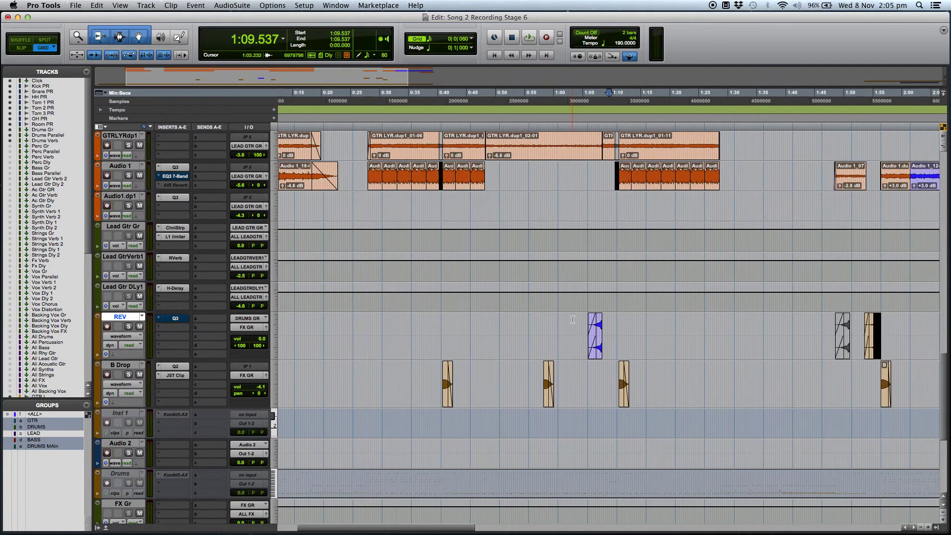
left_click(424, 328)
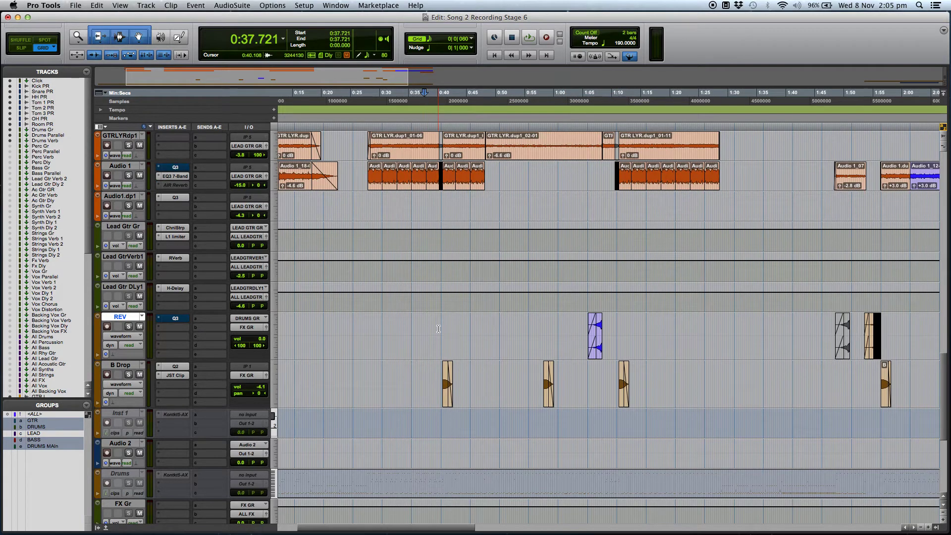
left_click(441, 329)
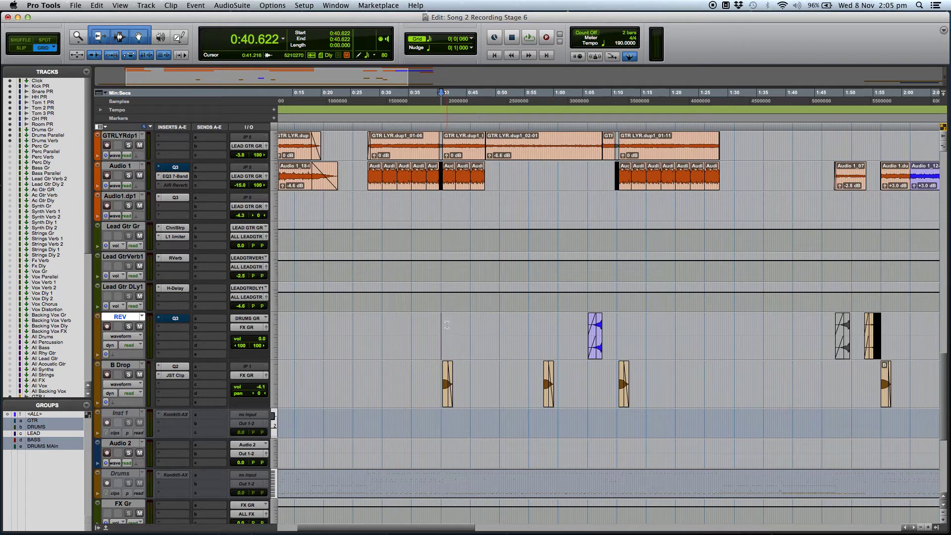
left_click(571, 334)
Solo the B Drop track and play its first bass drop clip from about 0:40.1
key("super+bracketright")
left_click(406, 384)
key("super+bracketright")
key("super+bracketright")
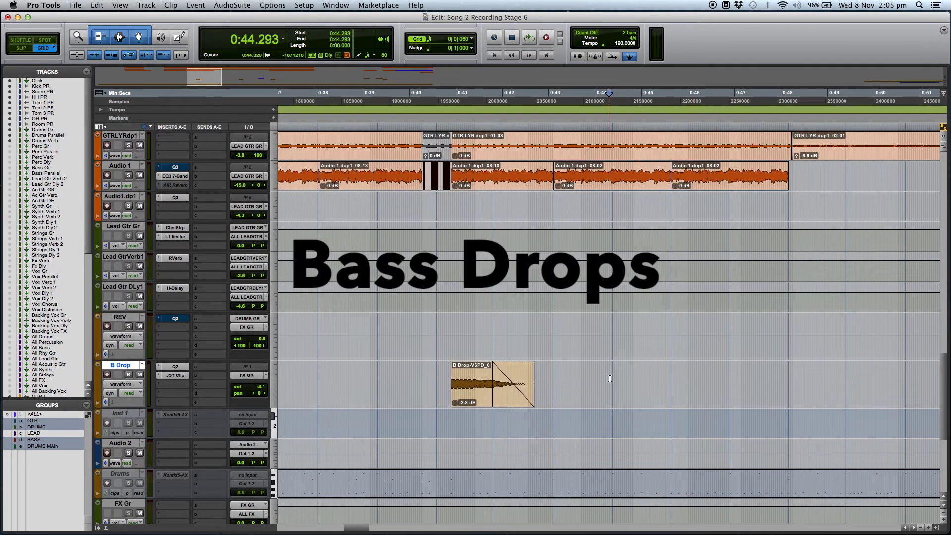
key("super+bracketright")
key("super+bracketleft")
left_click(414, 370)
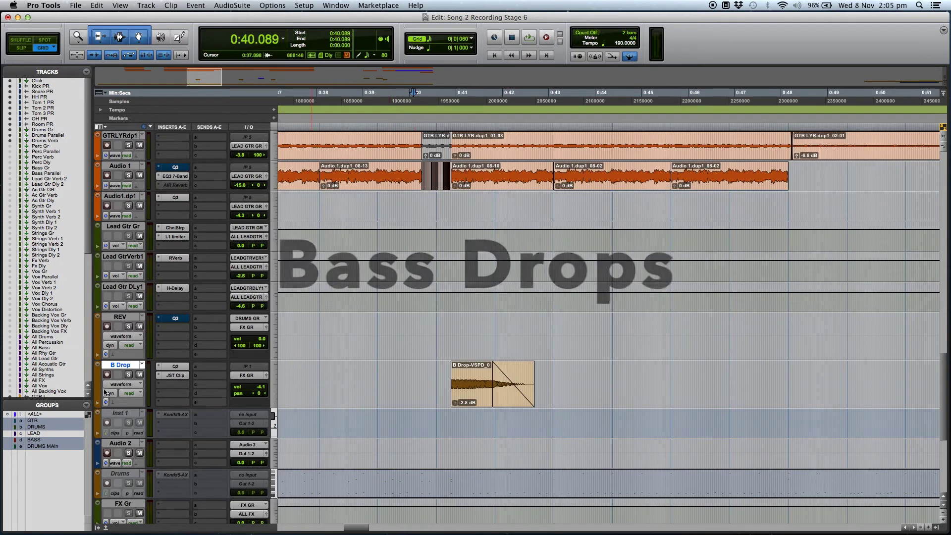
left_click(128, 374)
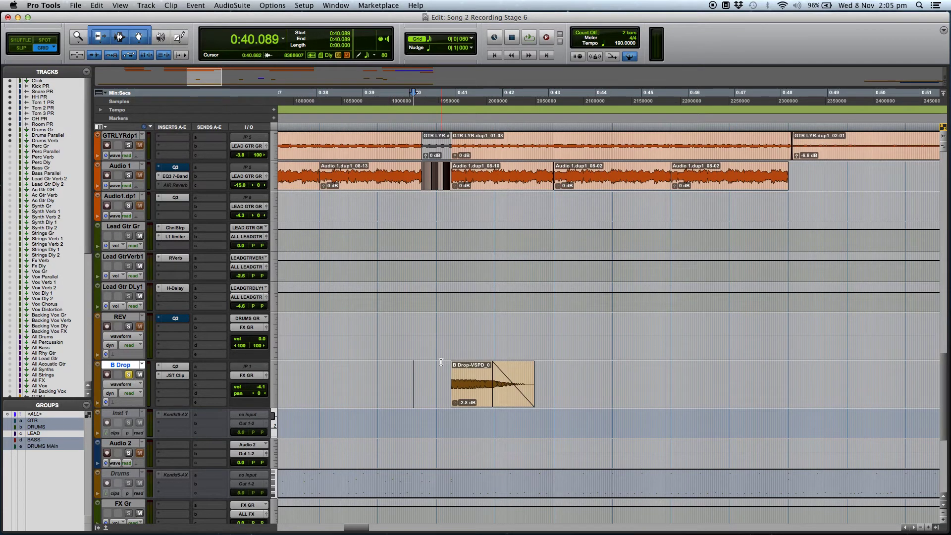
key("space")
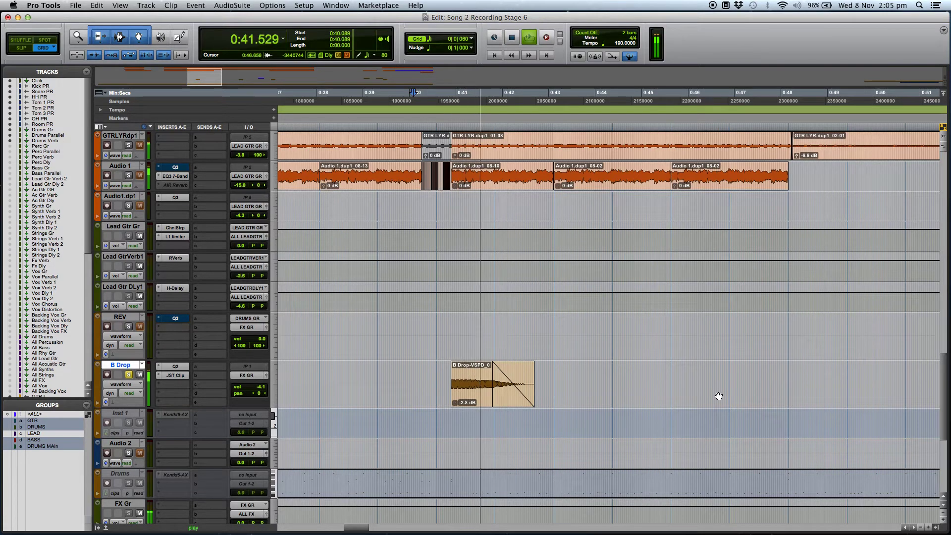
key("space")
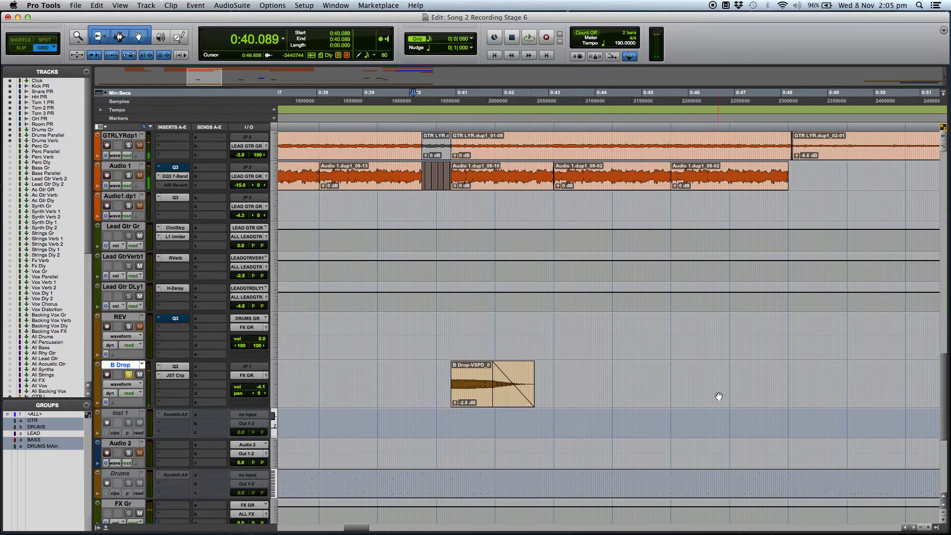
Select an empty range about 2.27 seconds long after the first B Drop clip and open the Signal Generator for it
key("r")
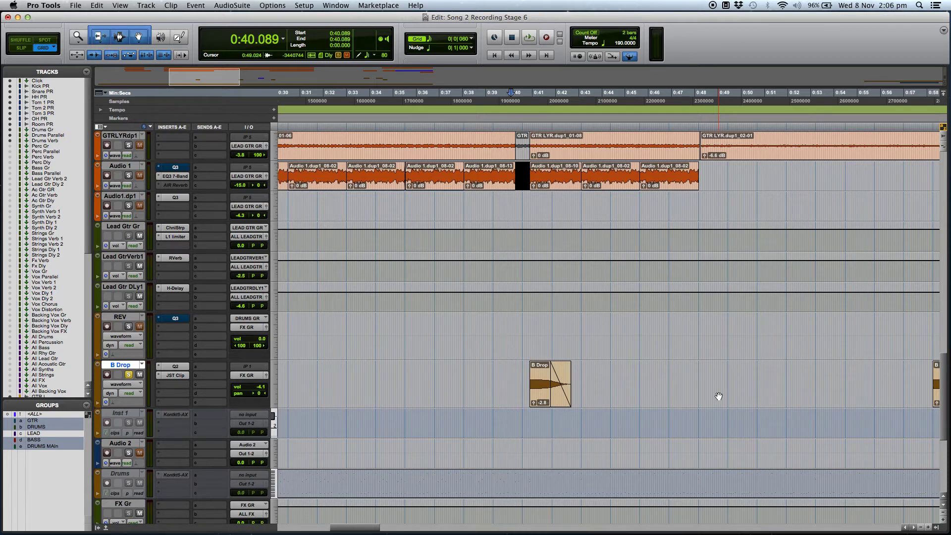
key("super+bracketright")
key("super+bracketright")
left_click_drag(511, 384, 721, 380)
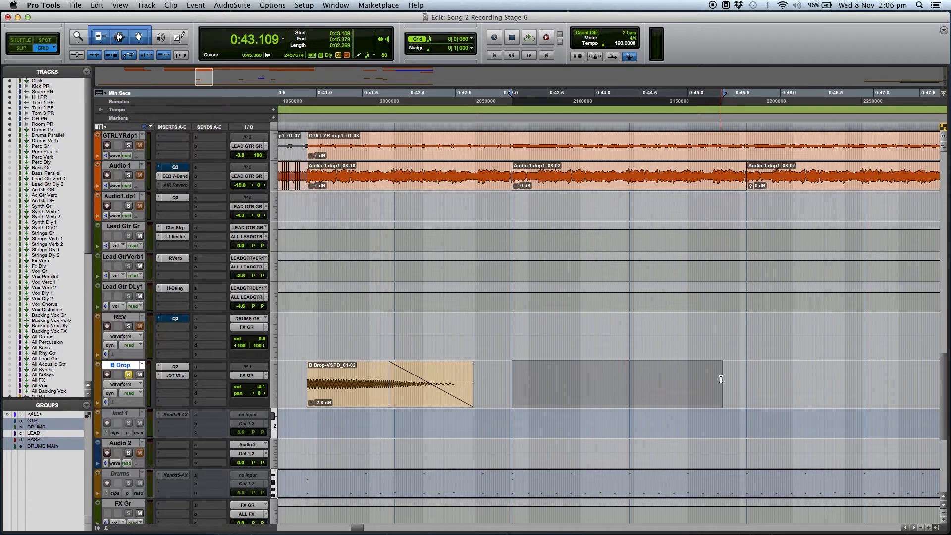
left_click(230, 8)
left_click(239, 7)
left_click(239, 6)
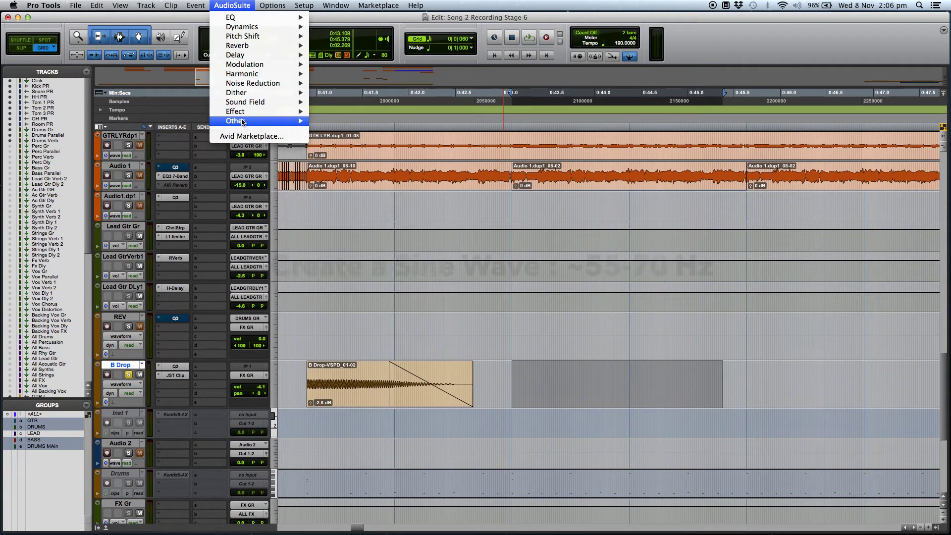
mouse_move(278, 120)
left_click(380, 283)
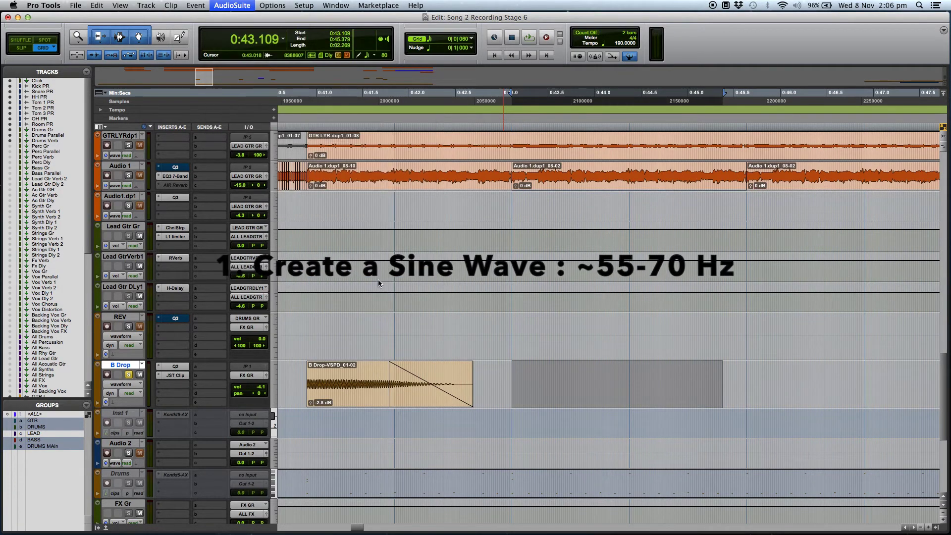
left_click_drag(445, 202, 499, 212)
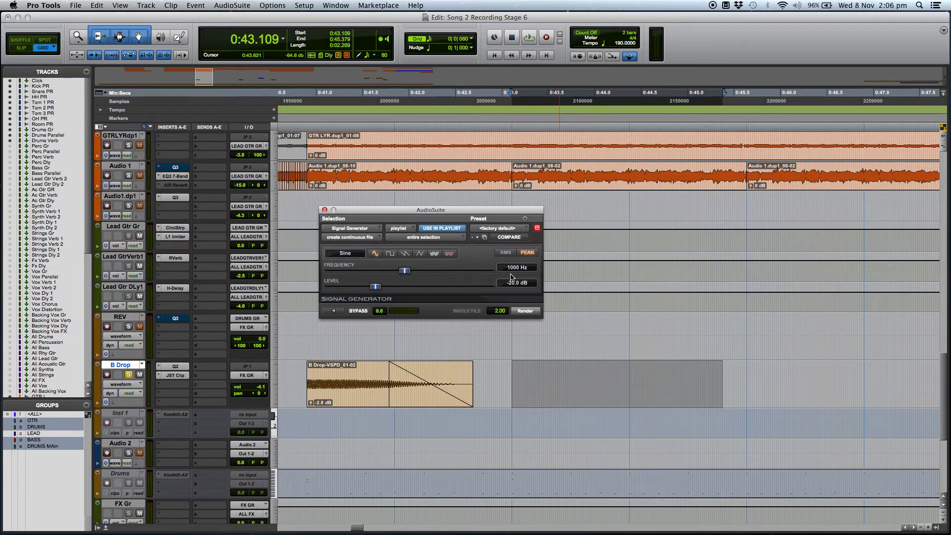
Render a 60 Hz sine wave at -10 dB into the selected range and close the Signal Generator
left_click(526, 267)
type("60")
key("Return")
left_click(513, 280)
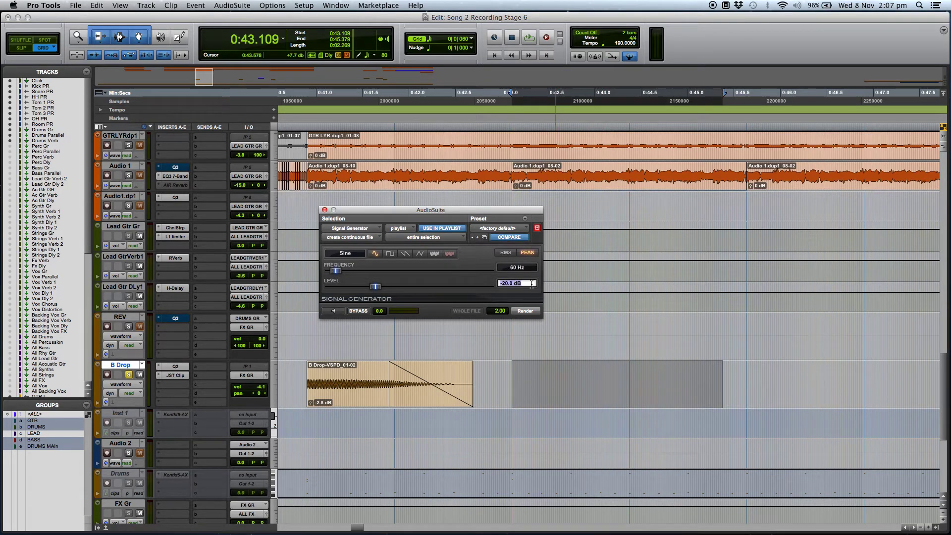
type("-10")
key("Return")
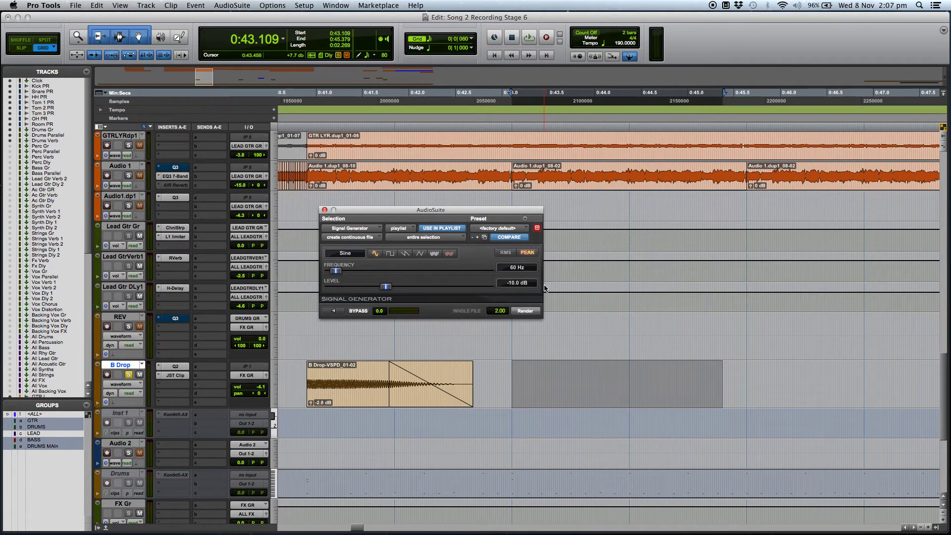
left_click(526, 311)
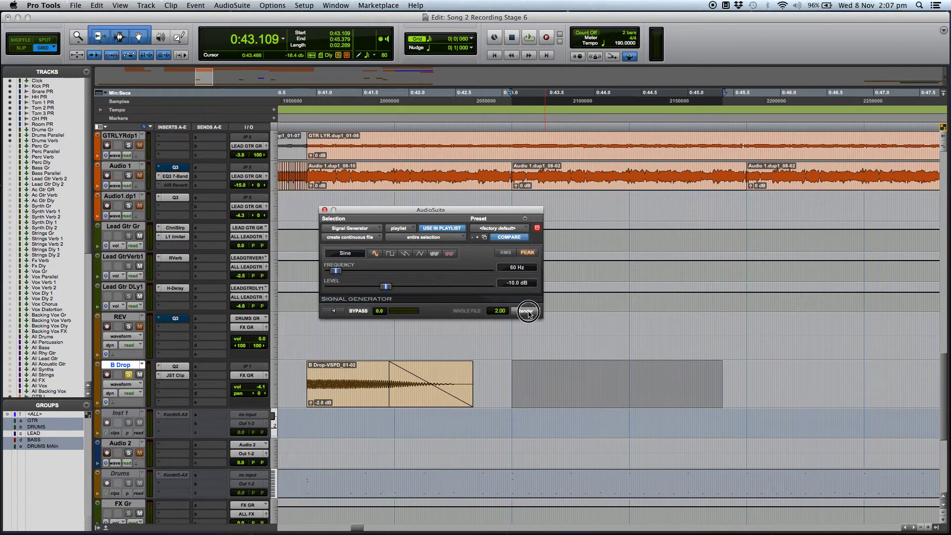
left_click(324, 210)
Play the new sine wave clip on the B Drop track from just before its start
left_click(506, 372)
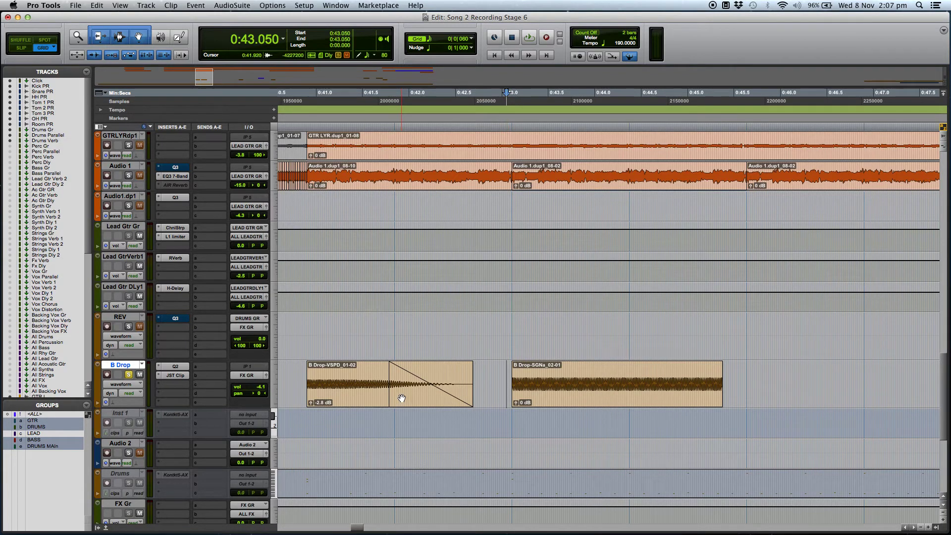
key("space")
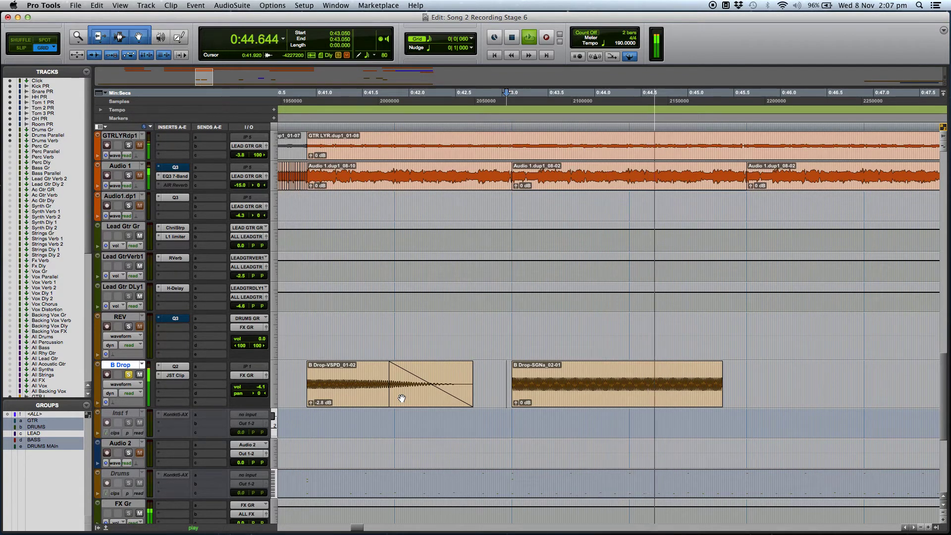
key("space")
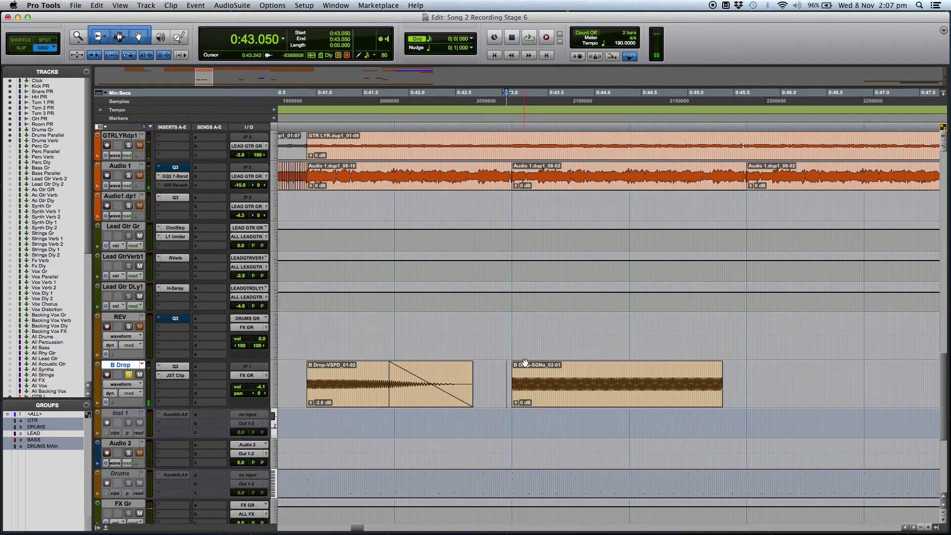
Render Vari-Fi on the 60 Hz sine wave clip with Slow Down, Fit To and fades on, and close the AudioSuite window
key("r")
left_click(596, 370)
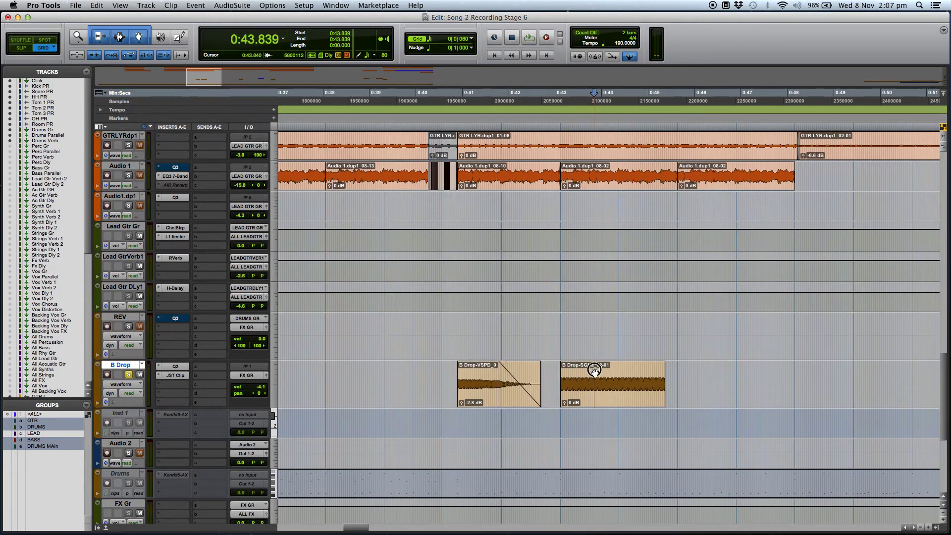
key("t")
key("t")
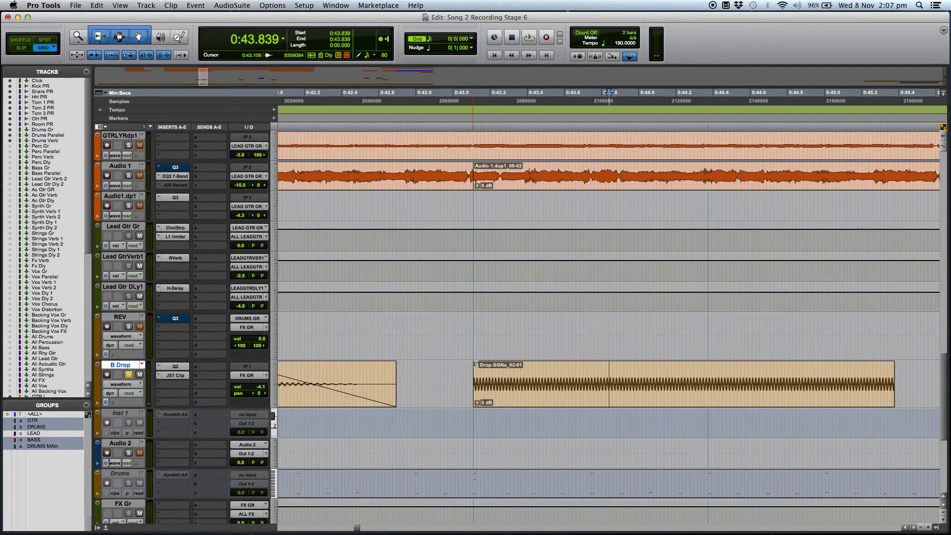
double_click(510, 398)
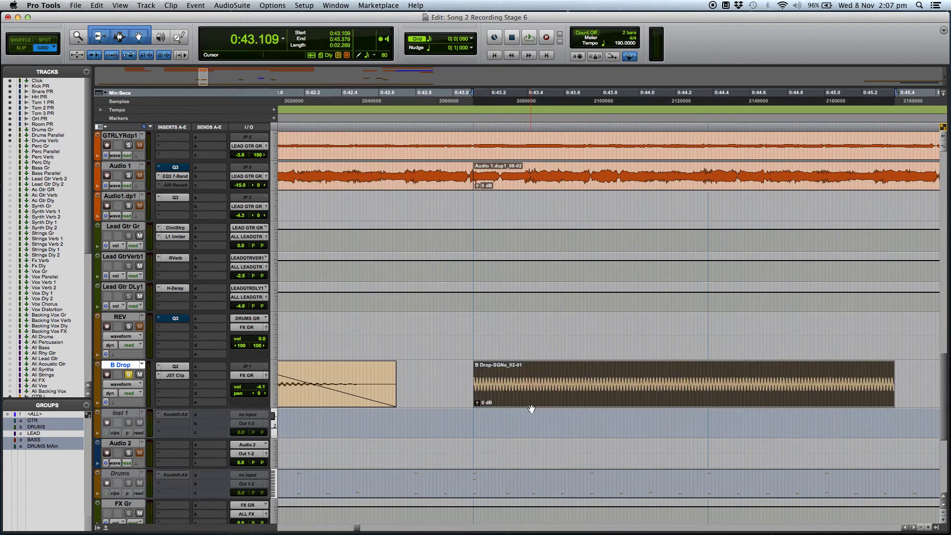
left_click(222, 5)
mouse_move(252, 37)
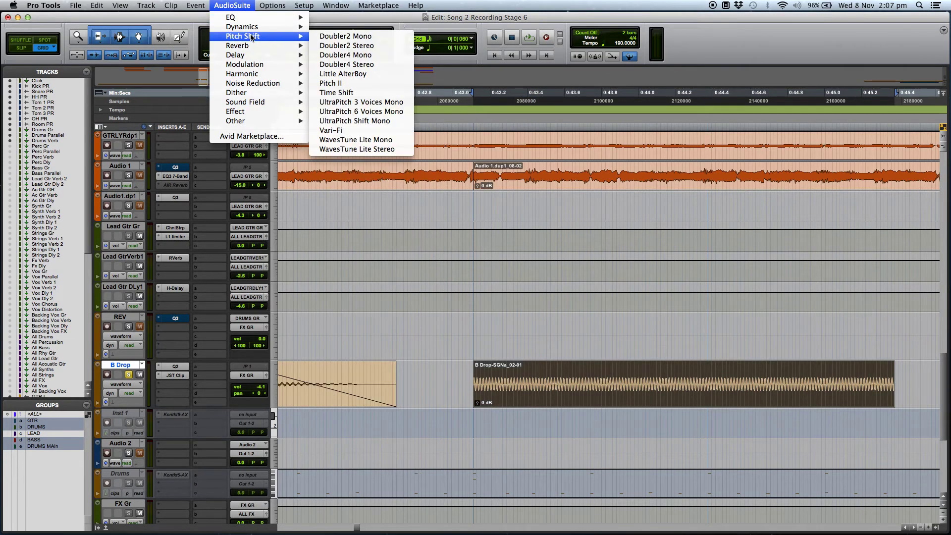
left_click(331, 131)
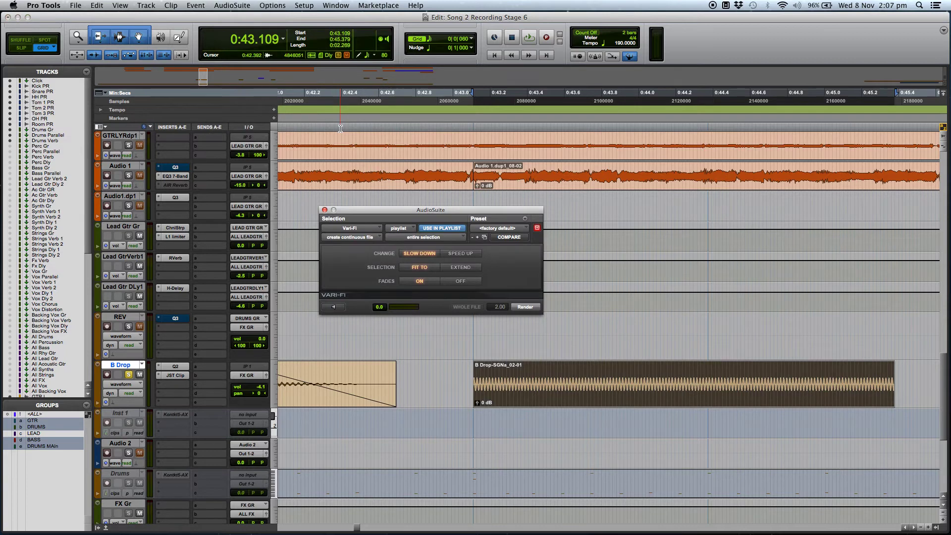
left_click_drag(437, 210, 437, 206)
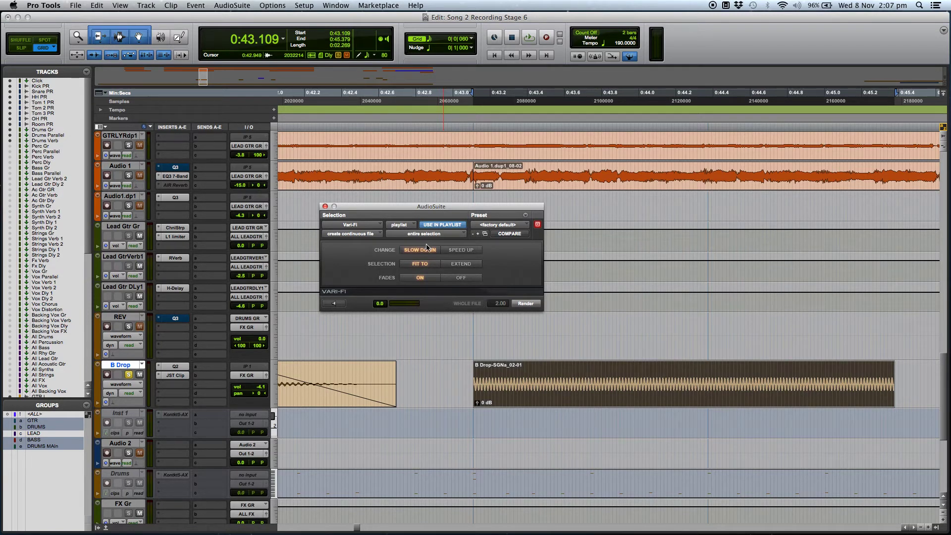
left_click(525, 304)
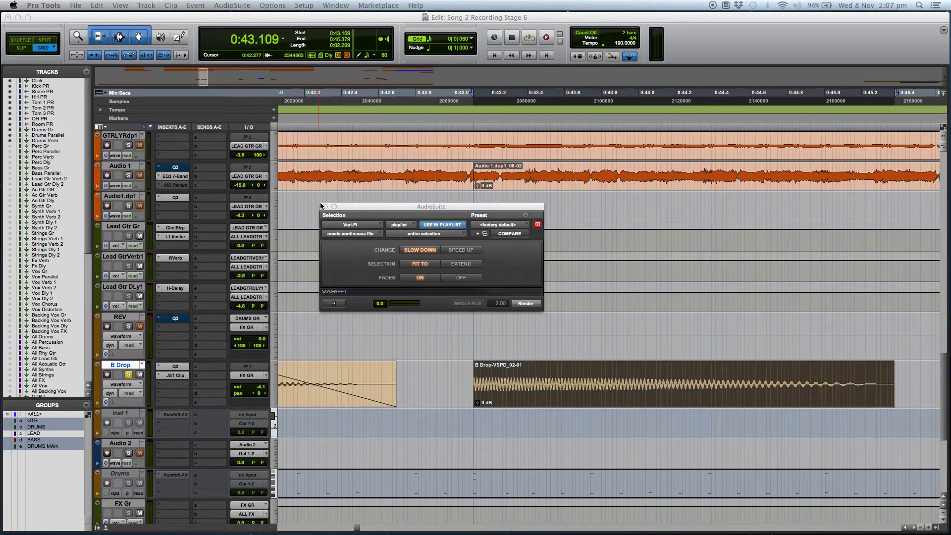
key("super+w")
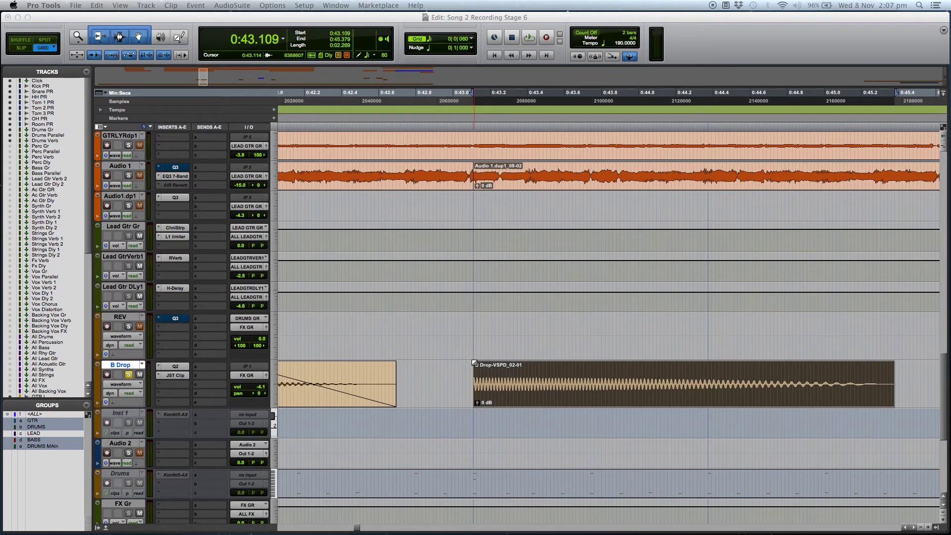
Add a fade-in of about 0.01 seconds and a fade-out of about 0.9 seconds to the processed B Drop clip
left_click(474, 363)
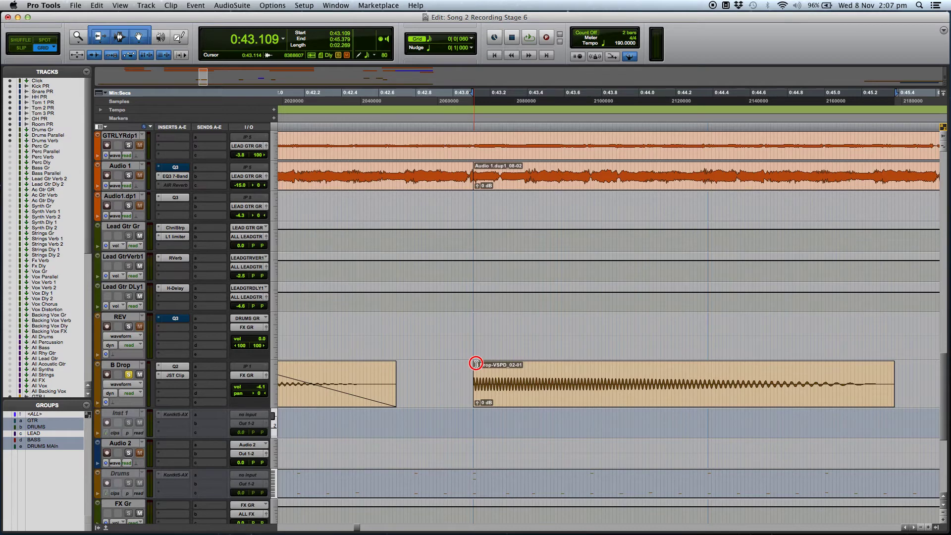
left_click(474, 363)
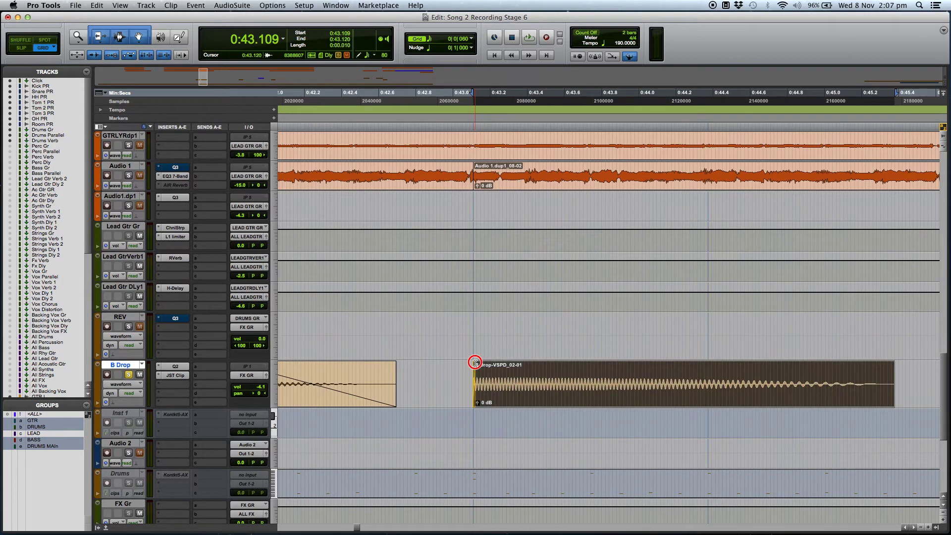
left_click(475, 363)
left_click_drag(892, 364, 728, 365)
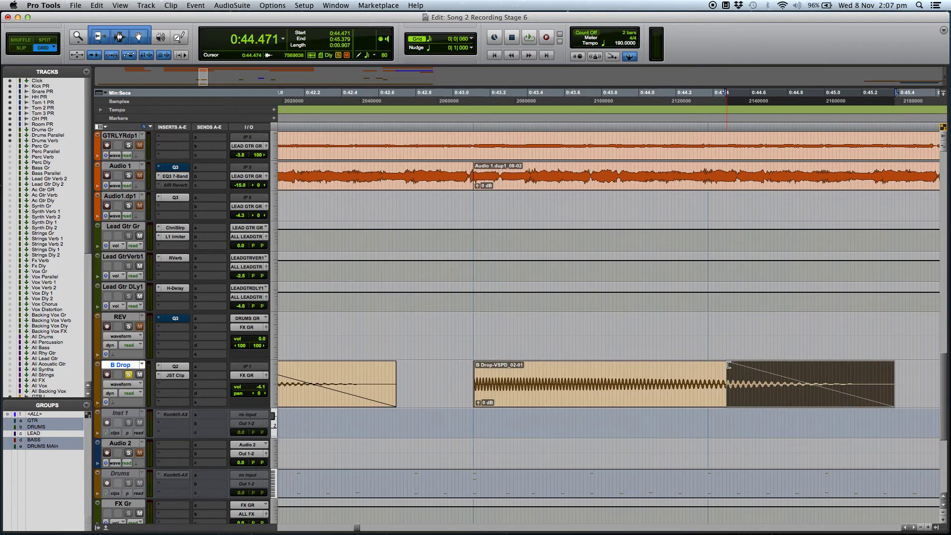
Play the faded bass drop clip on the B Drop track from just before its start
key("super+bracketleft")
left_click(534, 374)
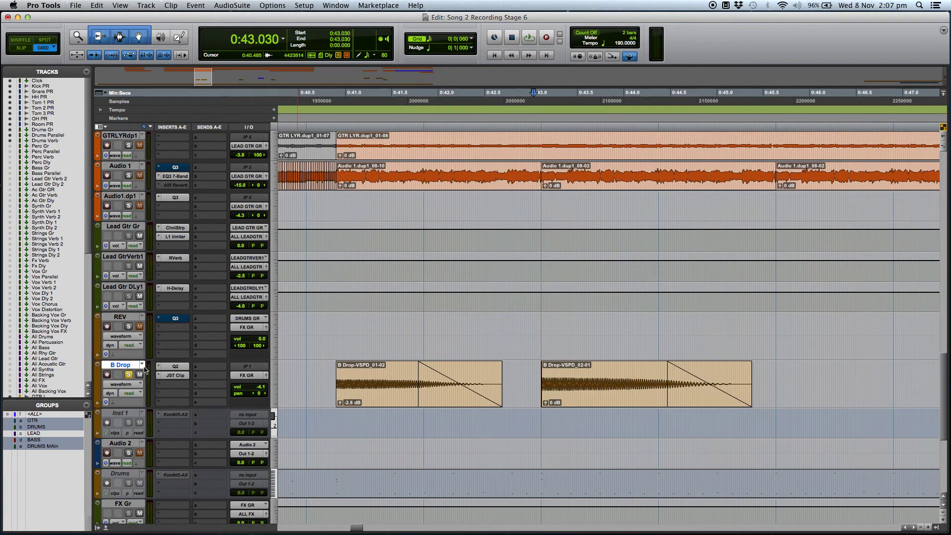
key("space")
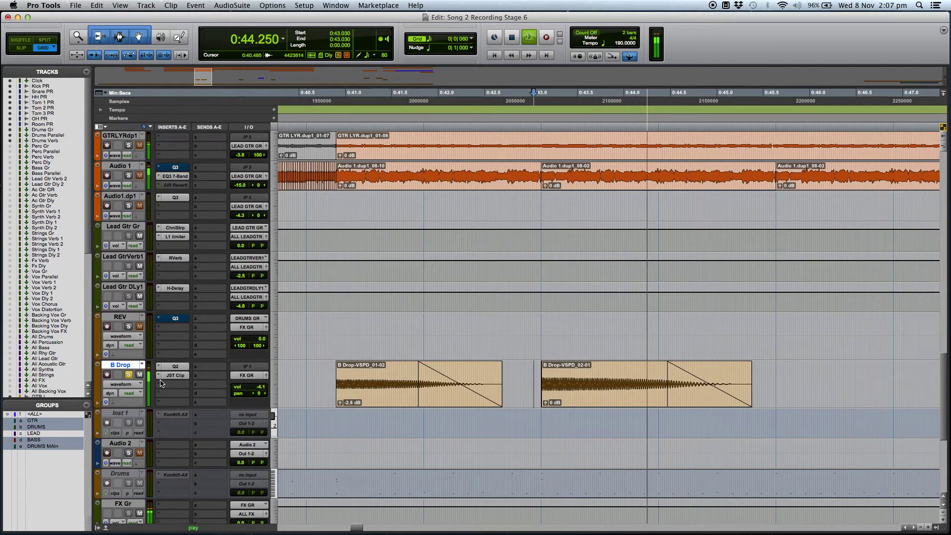
key("space")
Delete the second bass drop clip from the B Drop track
left_click(623, 383)
key("super+bracketleft")
left_click(652, 389)
key("super+bracketright")
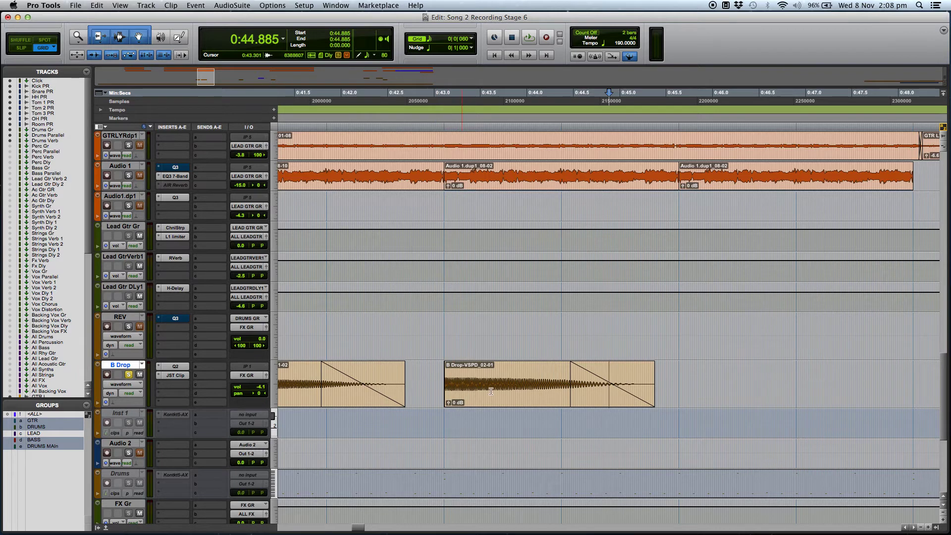
left_click(518, 396)
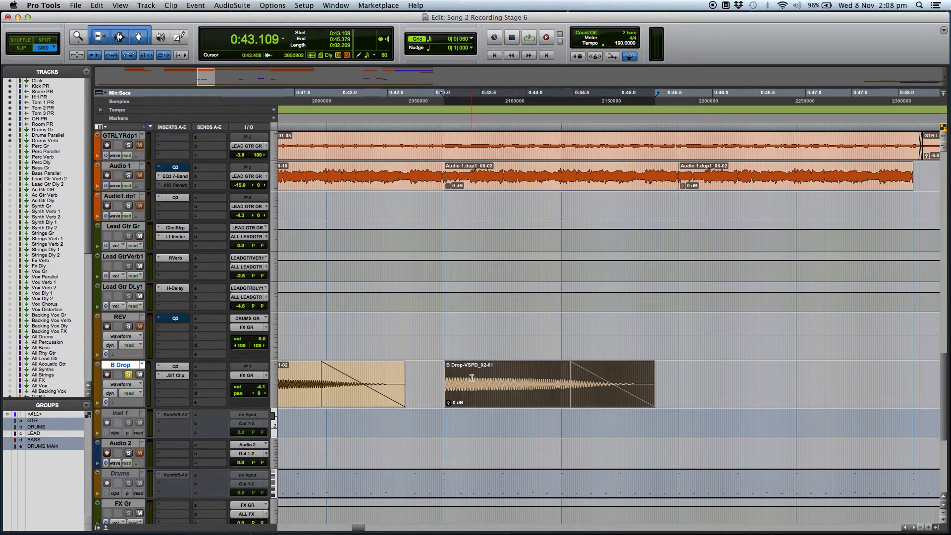
key("Delete")
Select an empty range about 1.3 seconds long on the B Drop track from 0:43.109 and open the Signal Generator for it
left_click_drag(445, 376, 565, 383)
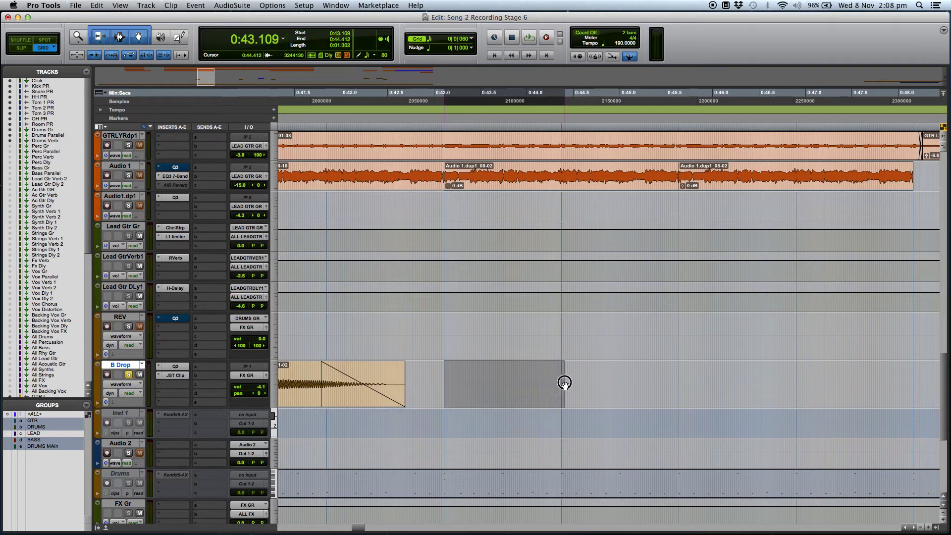
left_click(240, 4)
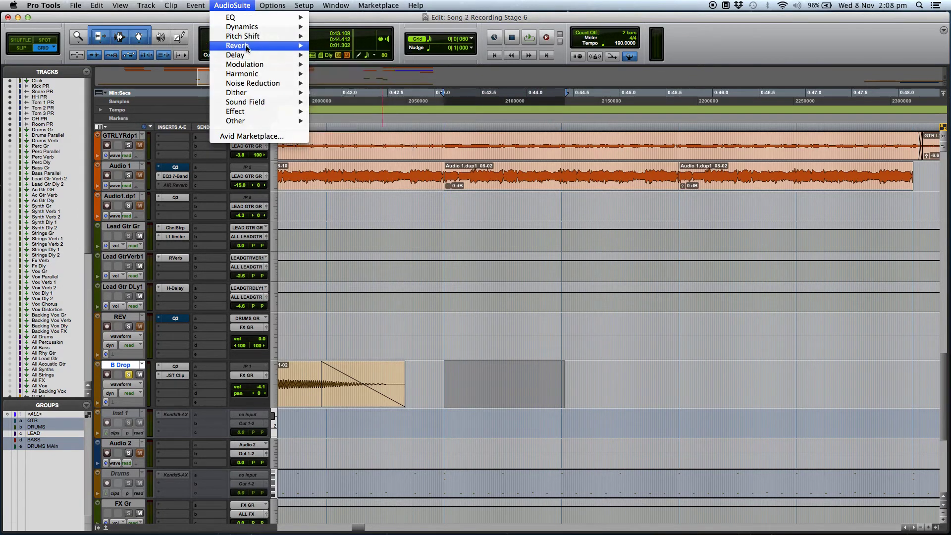
mouse_move(247, 27)
mouse_move(236, 121)
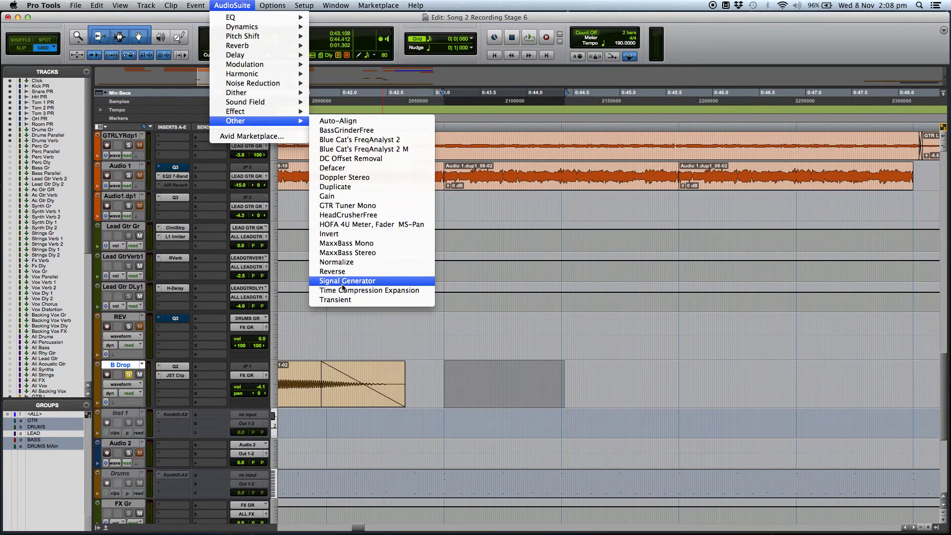
left_click(342, 278)
Render a 60 Hz sine wave at -10 dB into the 1.3-second selection and close the Signal Generator
left_click(522, 264)
type("60")
key("Return")
left_click(522, 279)
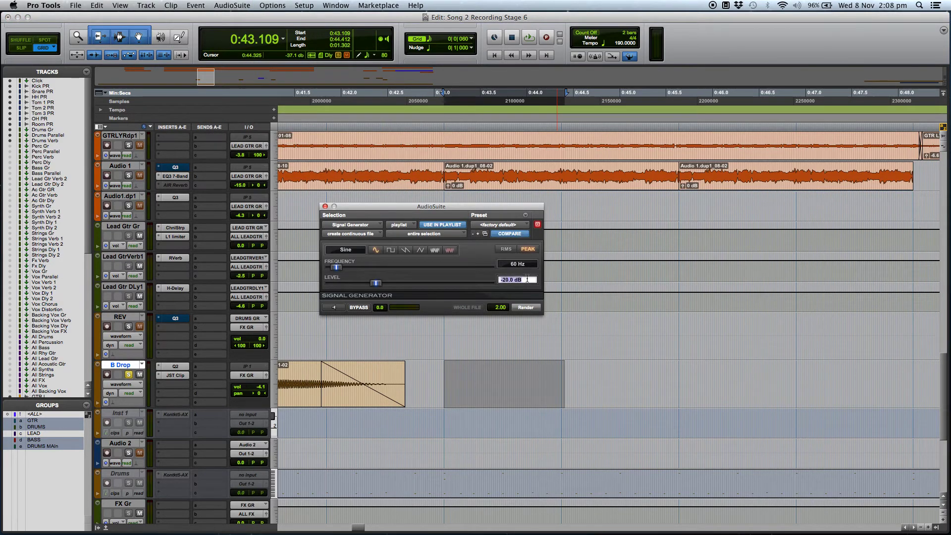
type("-10")
key("Return")
left_click(325, 207)
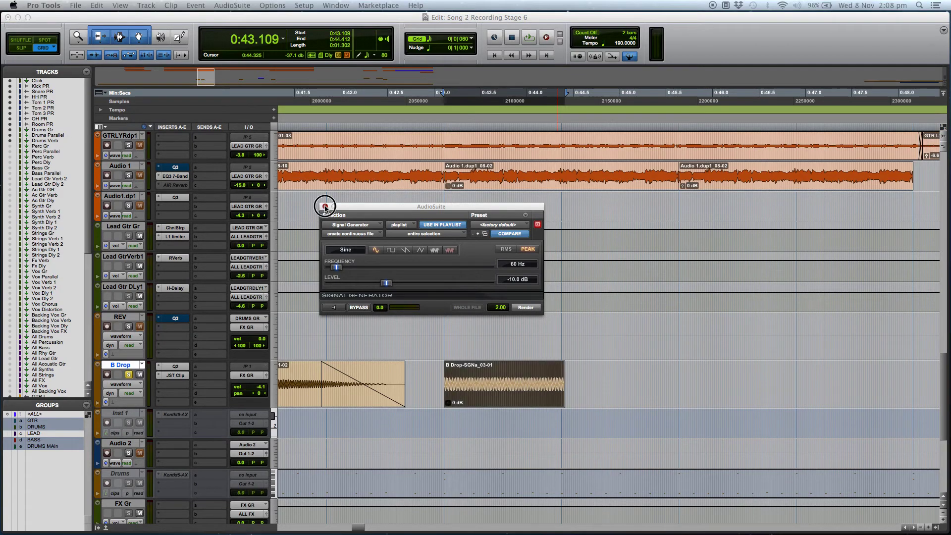
Render Vari-Fi with Slow Down on the shorter sine clip, then add a 0.01-second fade-in and a fade-out over about its last third
left_click(218, 6)
mouse_move(267, 36)
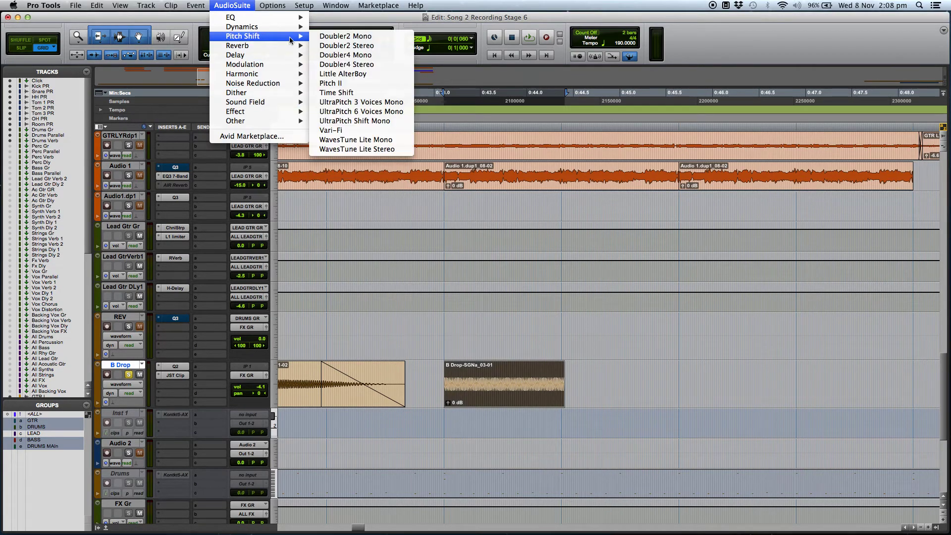
left_click(352, 130)
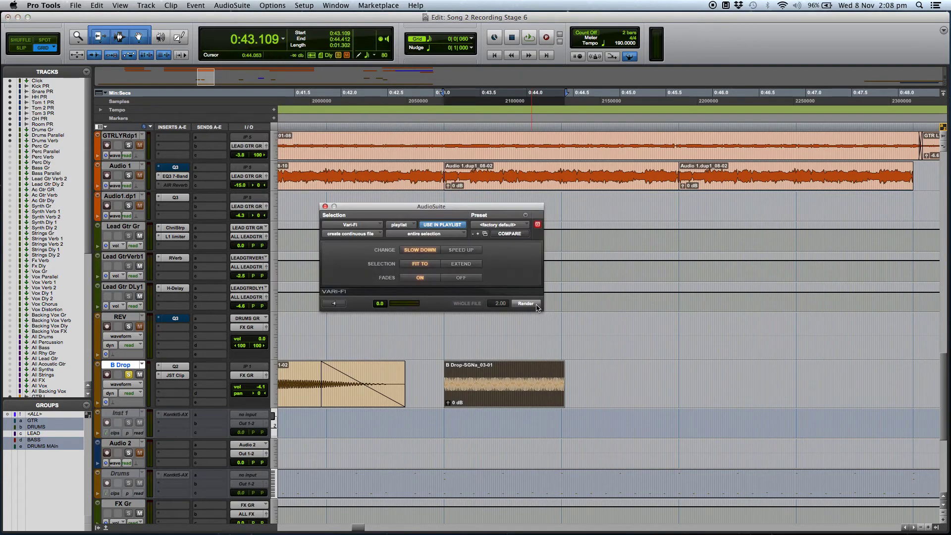
left_click(525, 303)
left_click(325, 206)
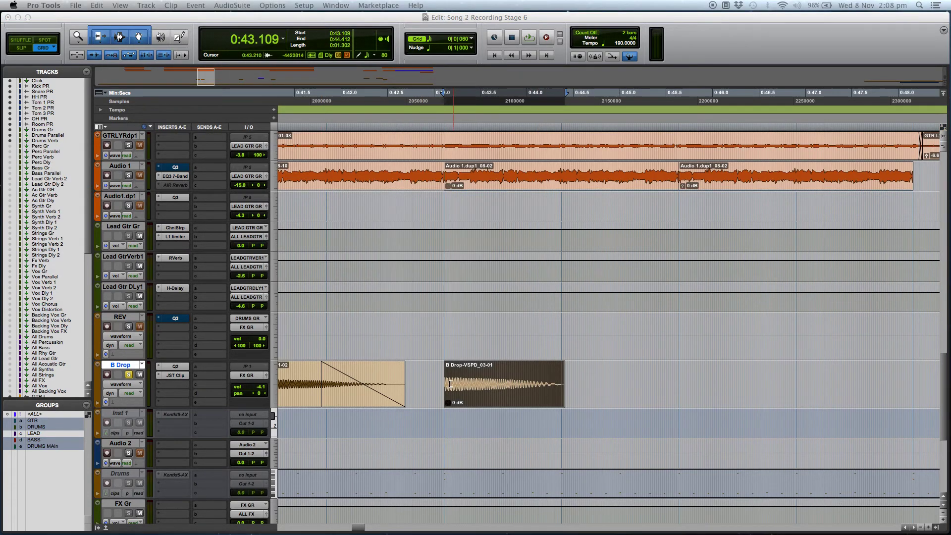
left_click(443, 364)
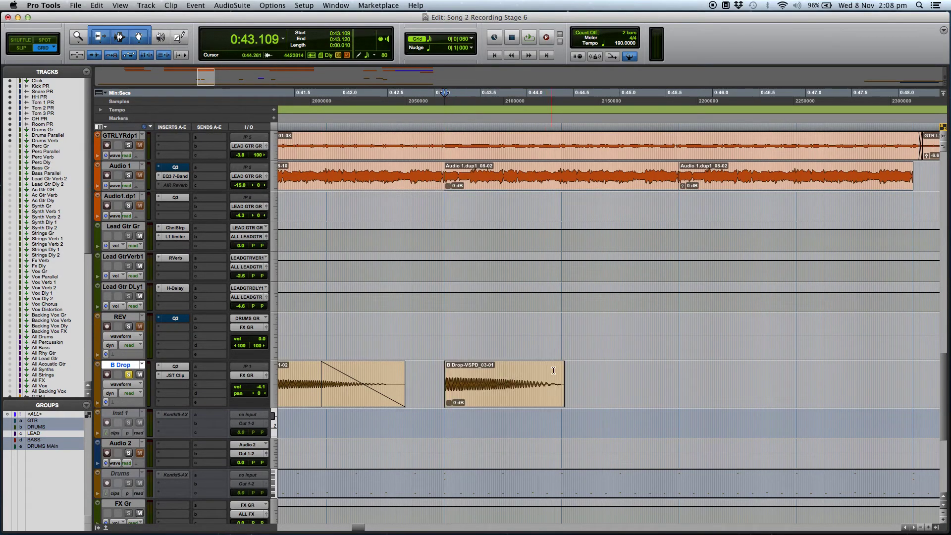
left_click_drag(561, 365, 522, 365)
Play the shorter bass drop clip from just before its start at about 0:43
left_click(434, 376)
key("space")
key("space")
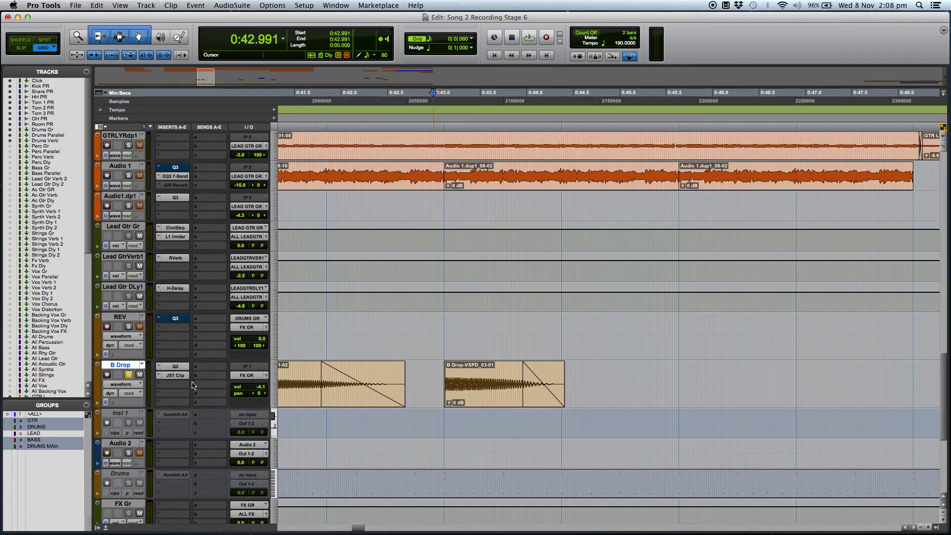
Delete the shorter bass drop clip, keeping only the original first clip in this section of the B Drop track
key("super+bracketleft")
left_click(547, 398)
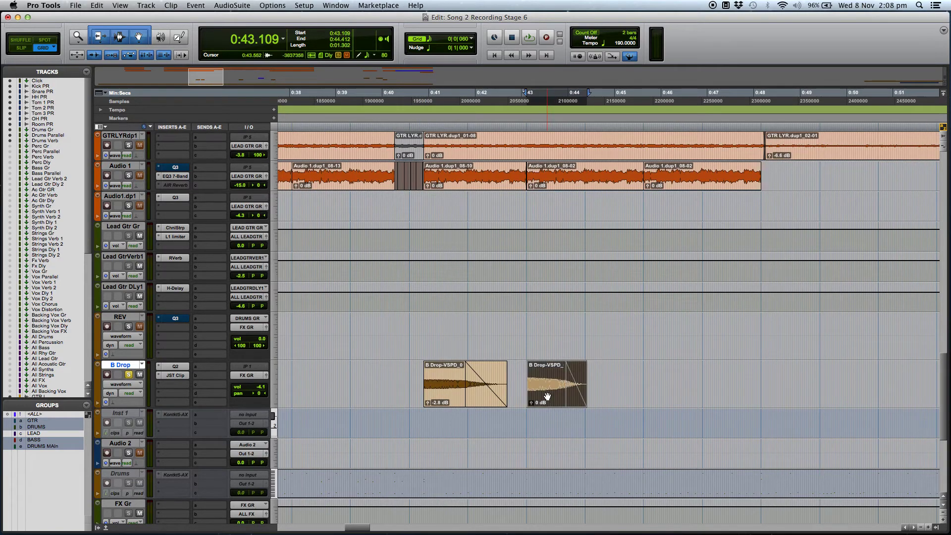
key("Delete")
Unsolo the B Drop track and play the full mix from about 0:38.3, before the first bass drop
left_click(380, 383)
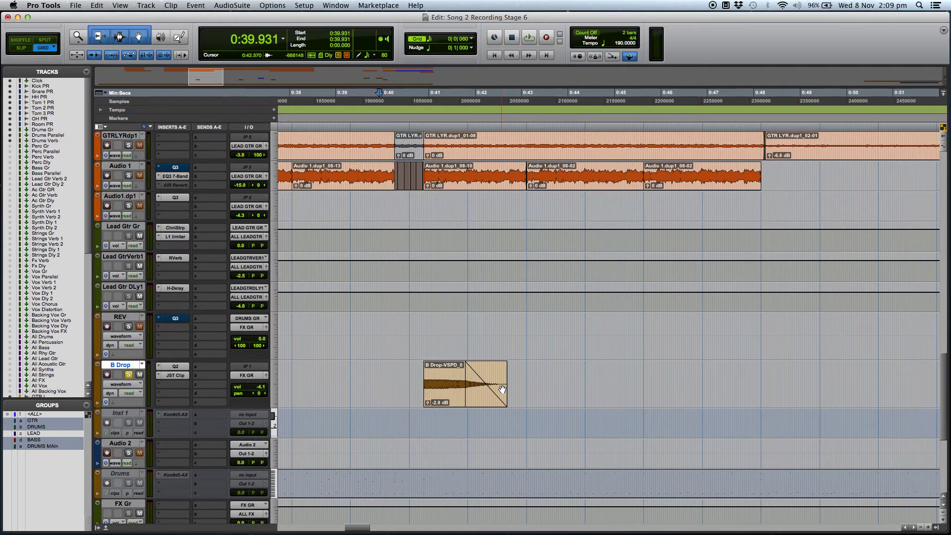
left_click(303, 368)
key("shift+s")
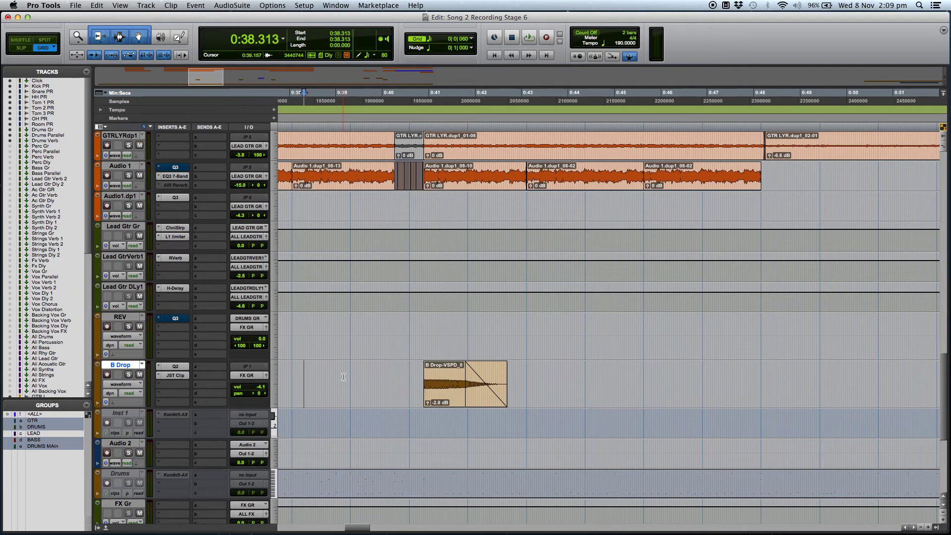
key("space")
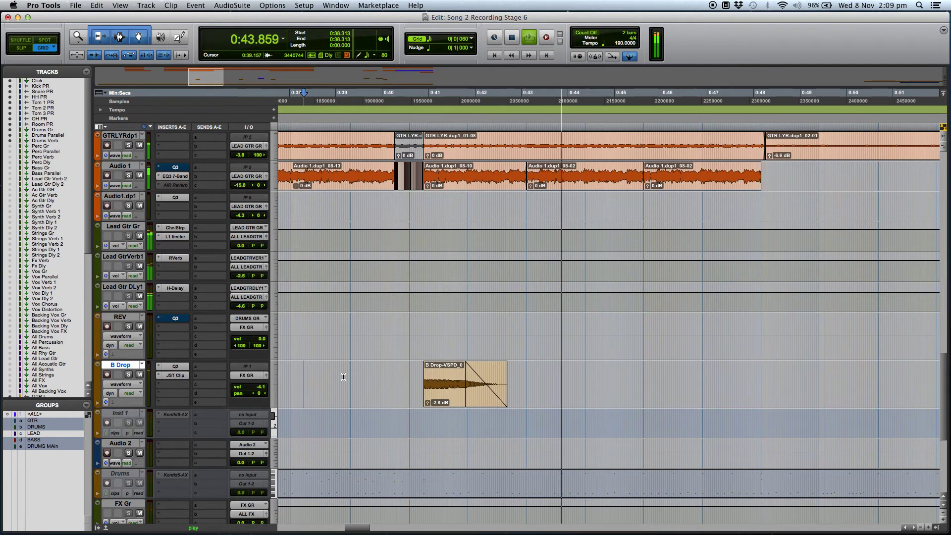
Listen to the full mix through the second B Drop clip near 0:58, place the edit cursor at about 1:02.7 and stop playback
key("r")
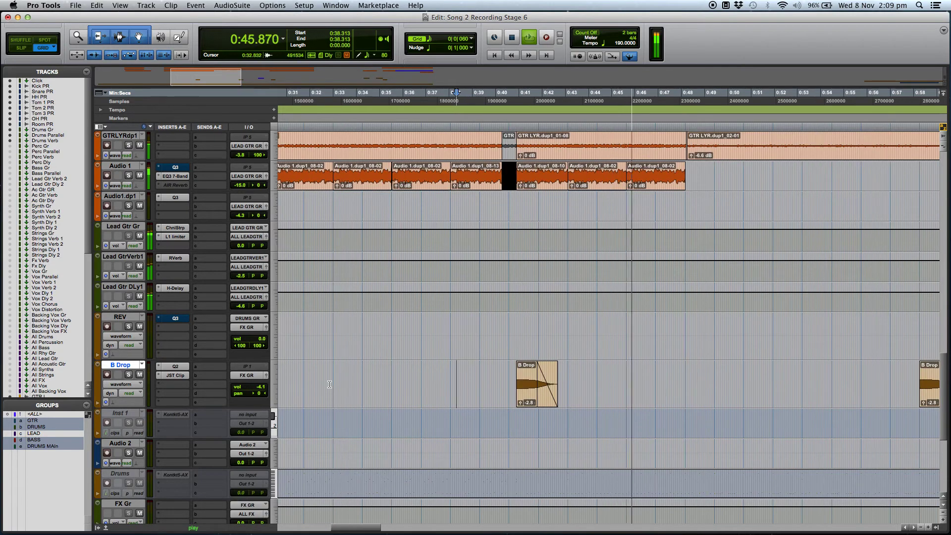
key("r")
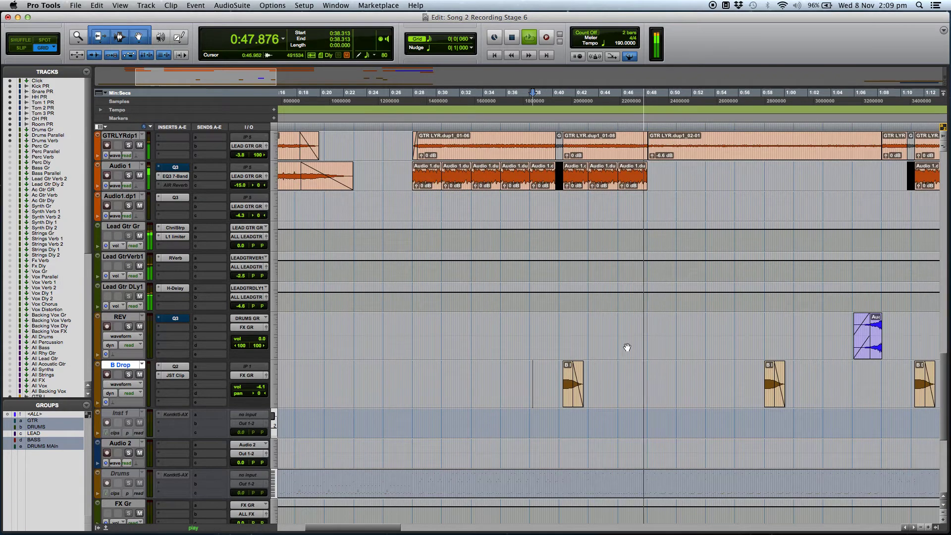
key("r")
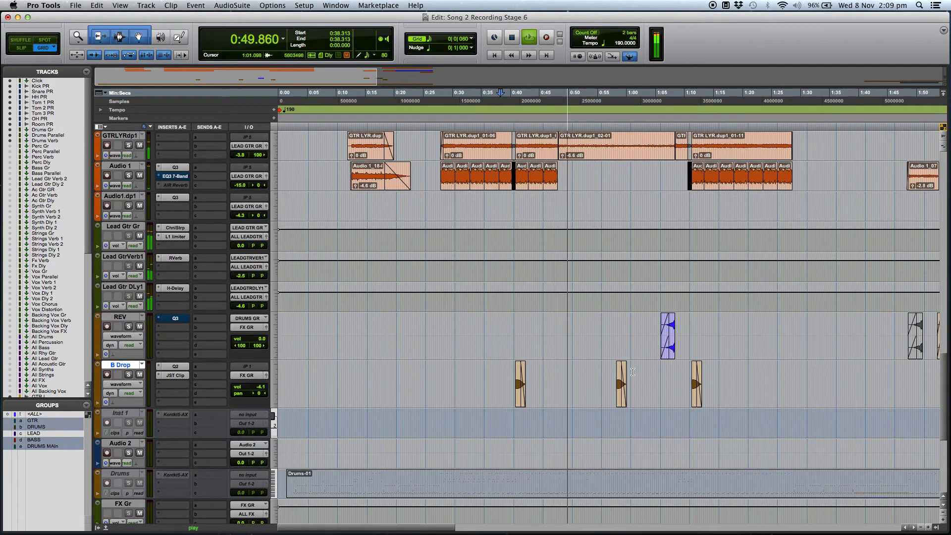
left_click(641, 371)
key("t")
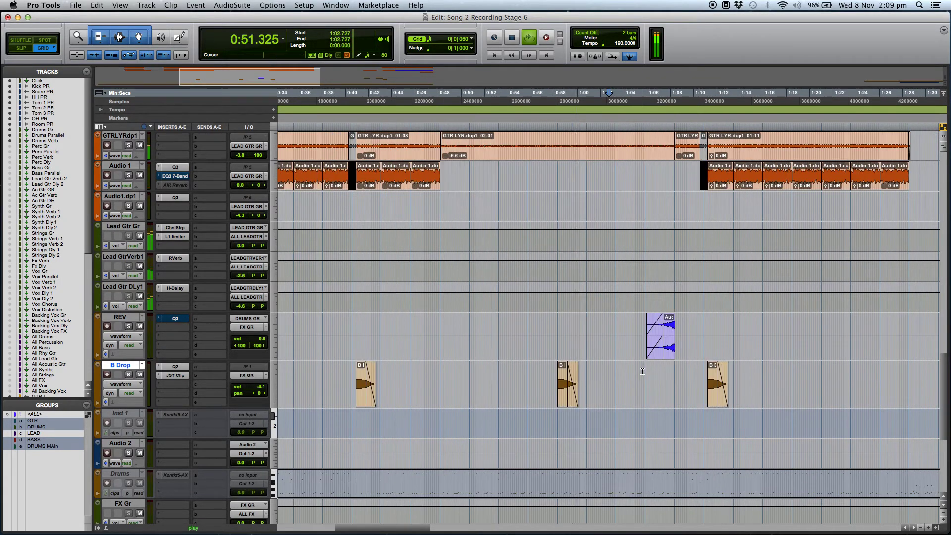
key("t")
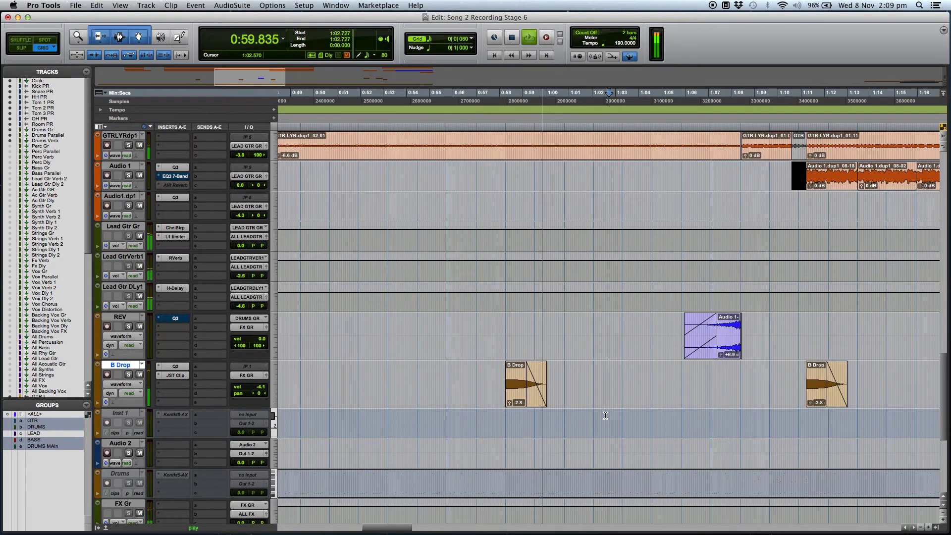
key("space")
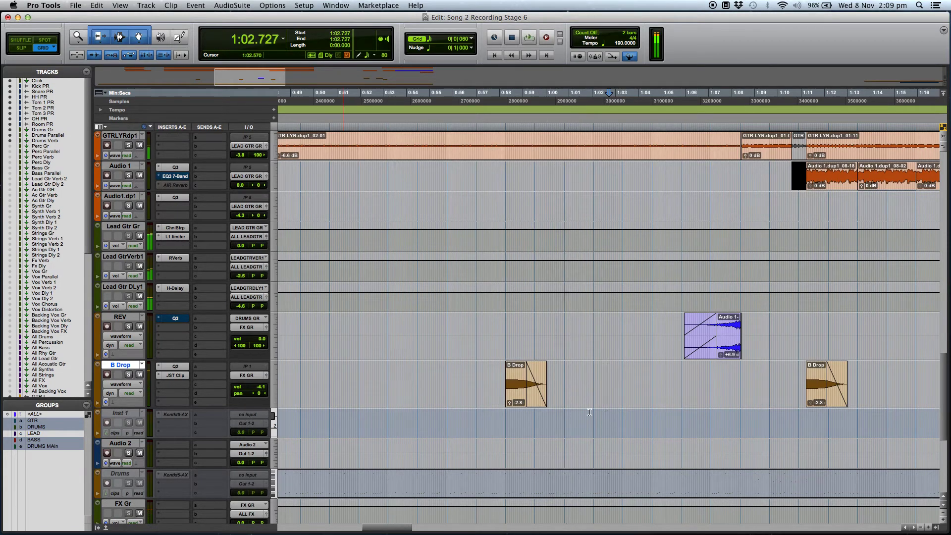
Locate the reversed clip on the REV track and place the edit cursor just before it at about 1:05.3
key("super+bracketleft")
key("super+bracketleft")
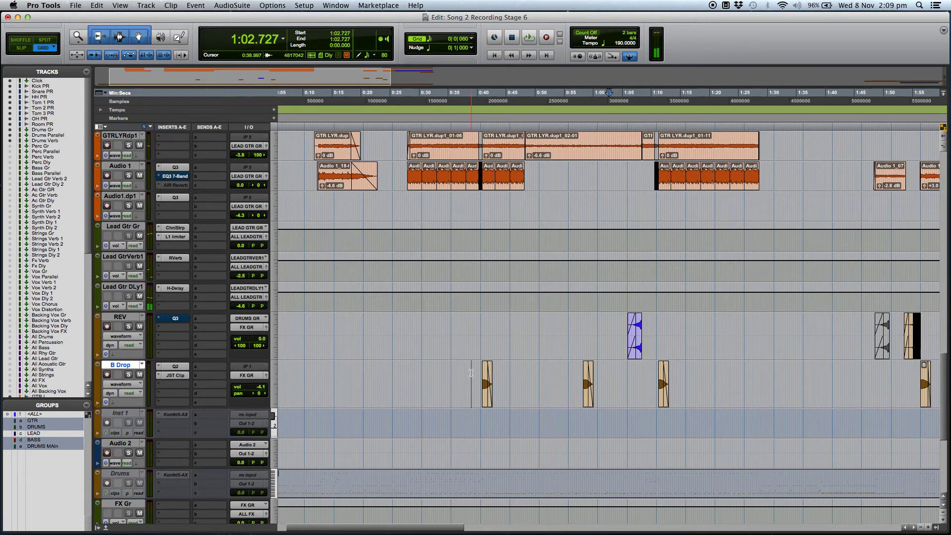
left_click(471, 372)
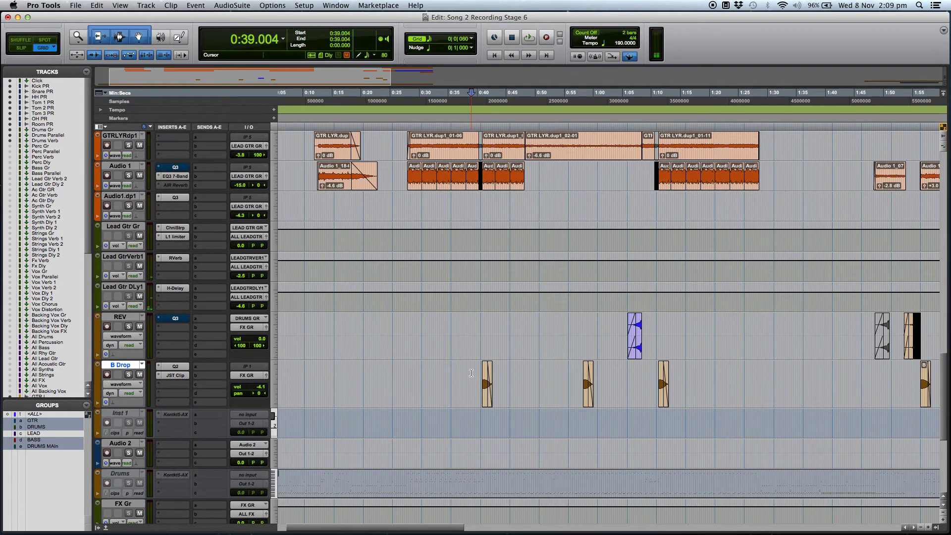
key("super+bracketleft")
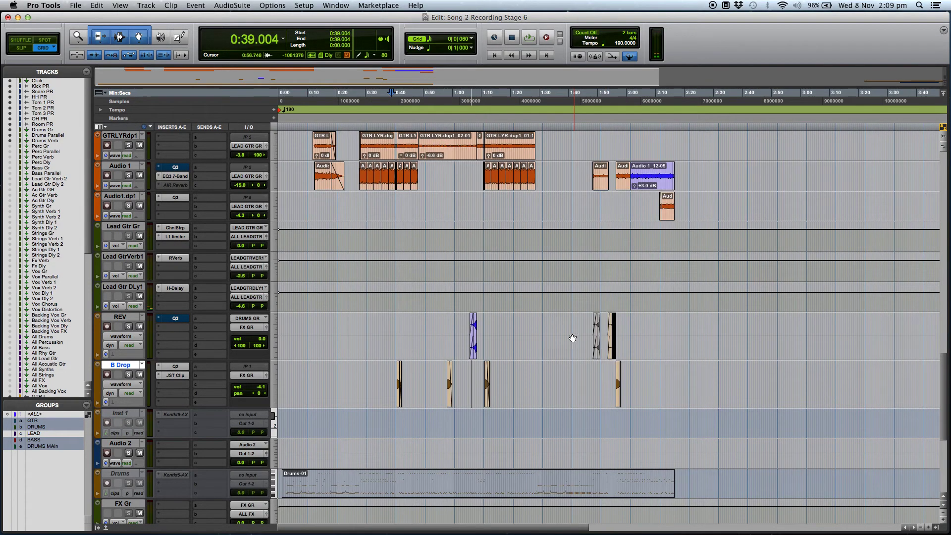
left_click(484, 322)
key("super+bracketright")
key("super+bracketright")
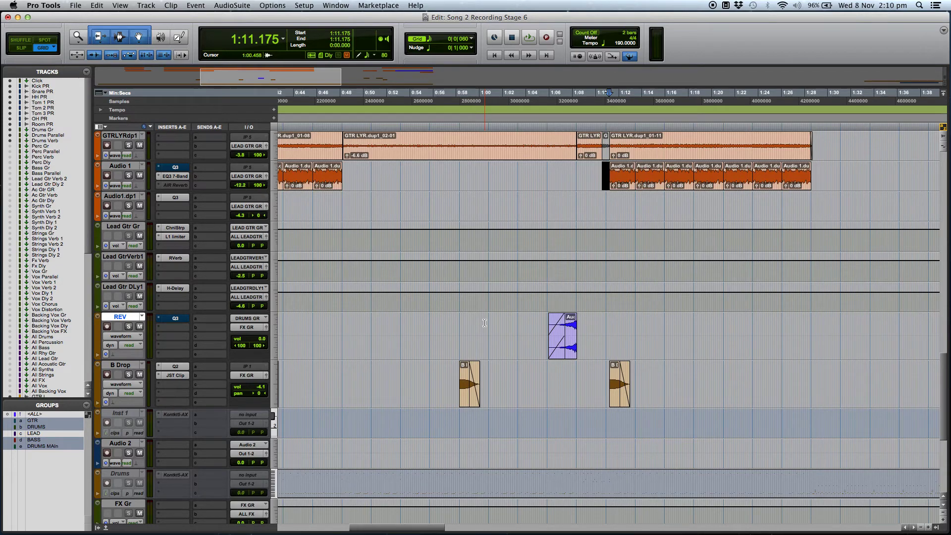
key("super+bracketleft")
left_click(606, 322)
key("super+bracketright")
left_click(490, 321)
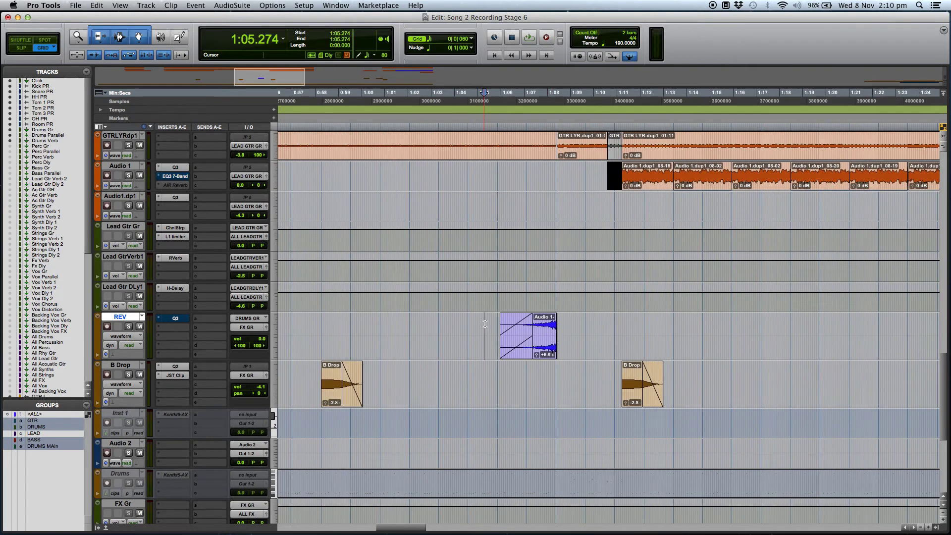
Show the REV track's playlists and move the reversed clip to the .01 playlist, leaving the main playlist empty at that spot
key("super+bracketleft")
left_click(604, 318)
key("super+bracketright")
key("super+bracketright")
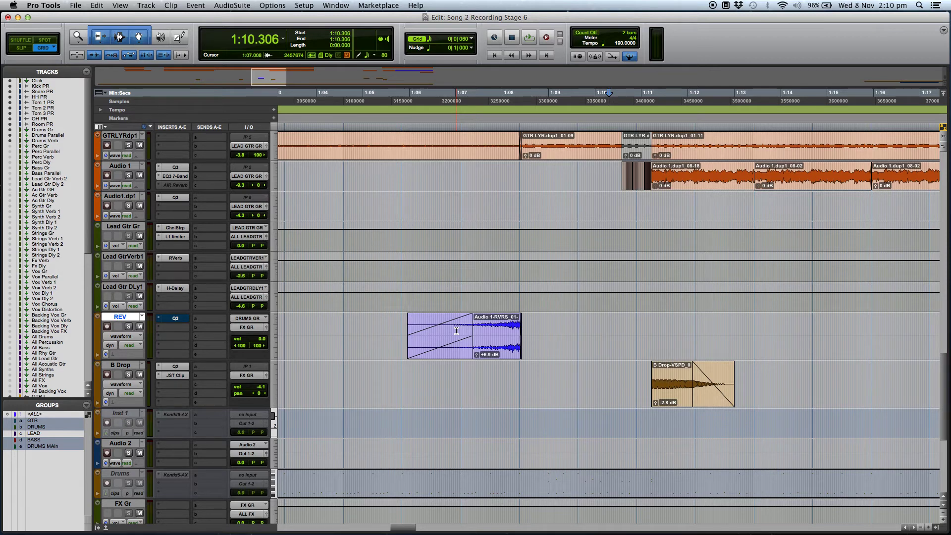
left_click(489, 347)
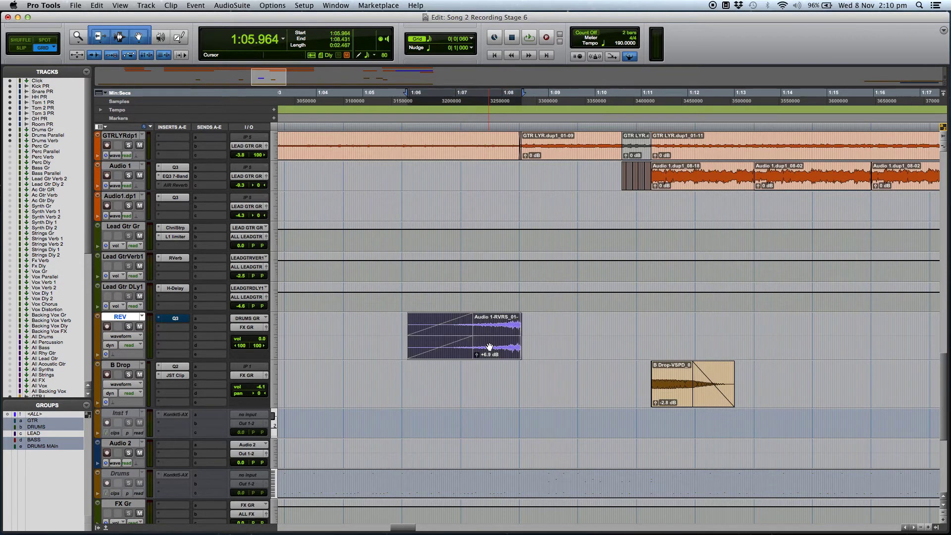
left_click(140, 335)
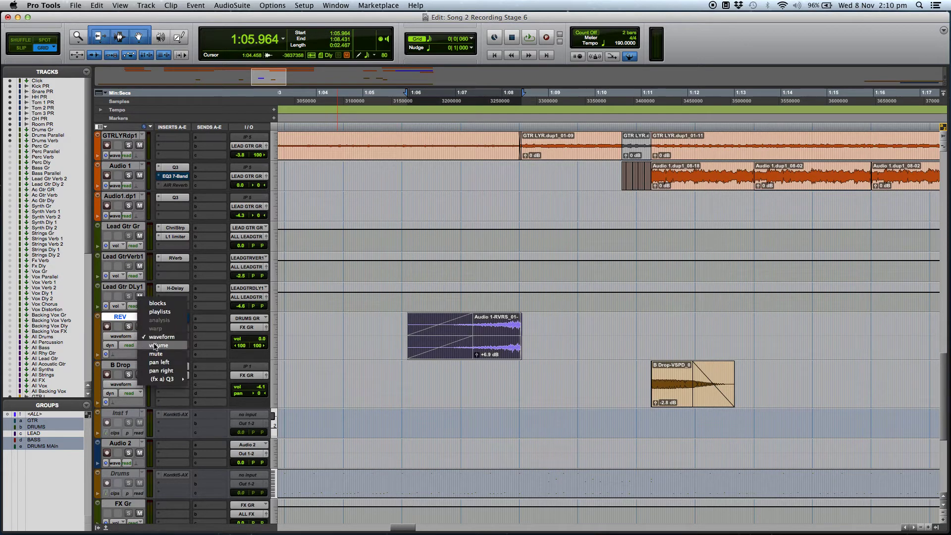
left_click(165, 312)
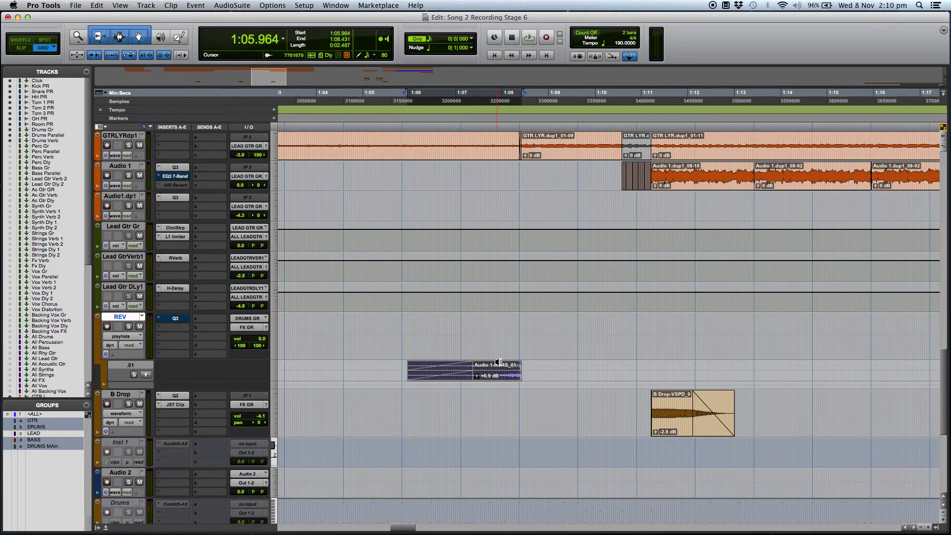
left_click(377, 328)
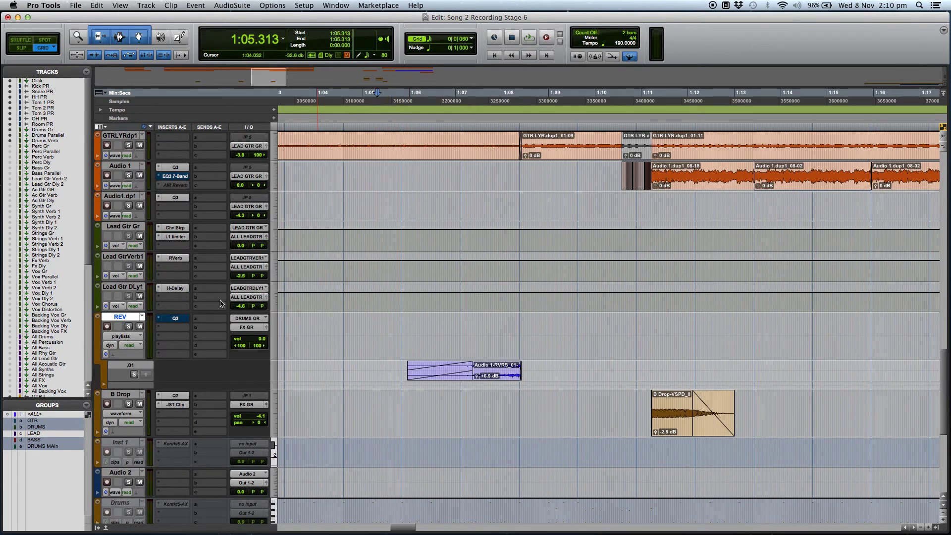
Record-arm and mute the REV track and record the drum group bus onto it from about 1:05.7 to about 1:12
scroll(249, 335, "up", 15)
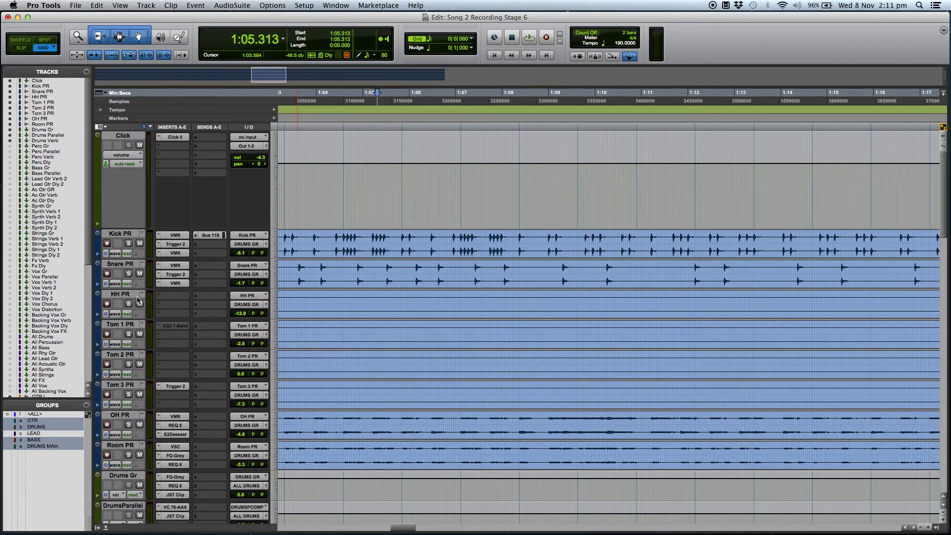
scroll(138, 300, "down", 5)
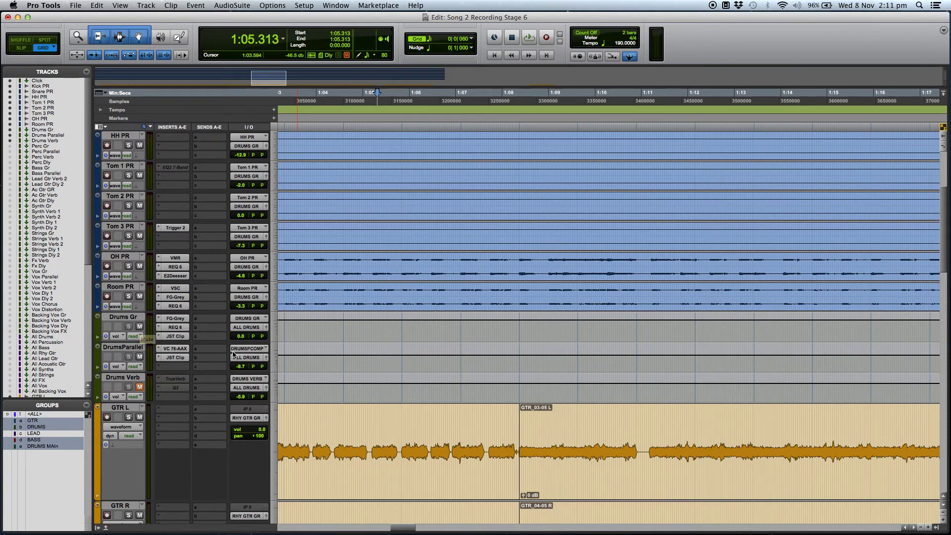
scroll(238, 356, "down", 15)
scroll(266, 366, "down", 8)
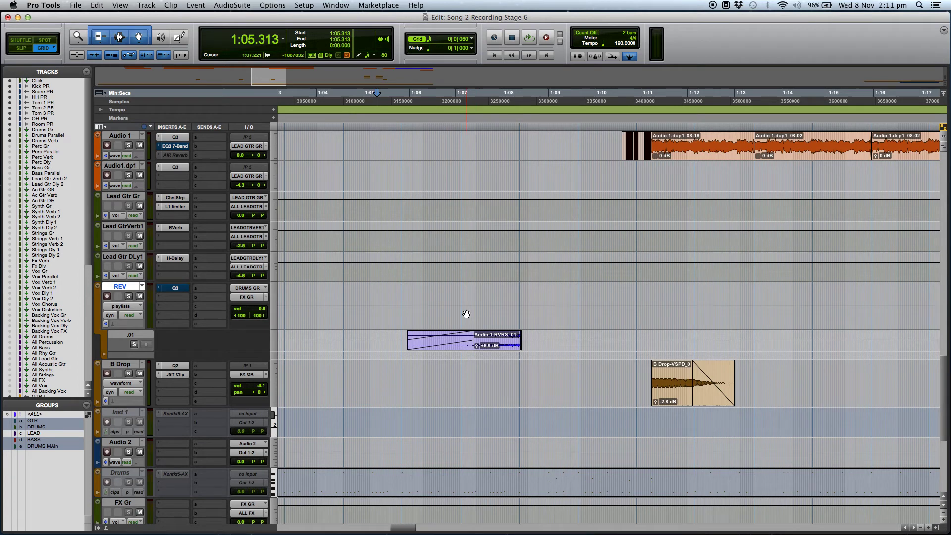
left_click(394, 291)
left_click(109, 296)
left_click(399, 294)
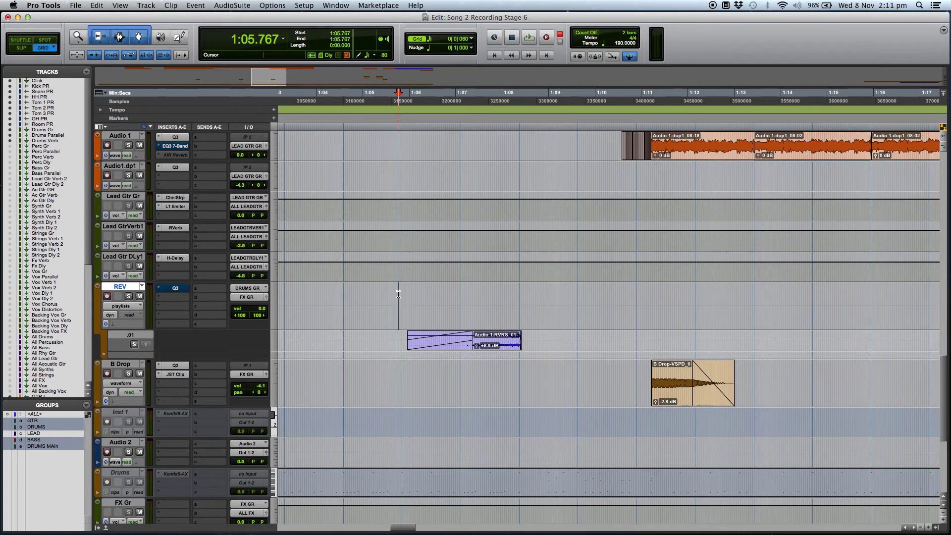
left_click(396, 294)
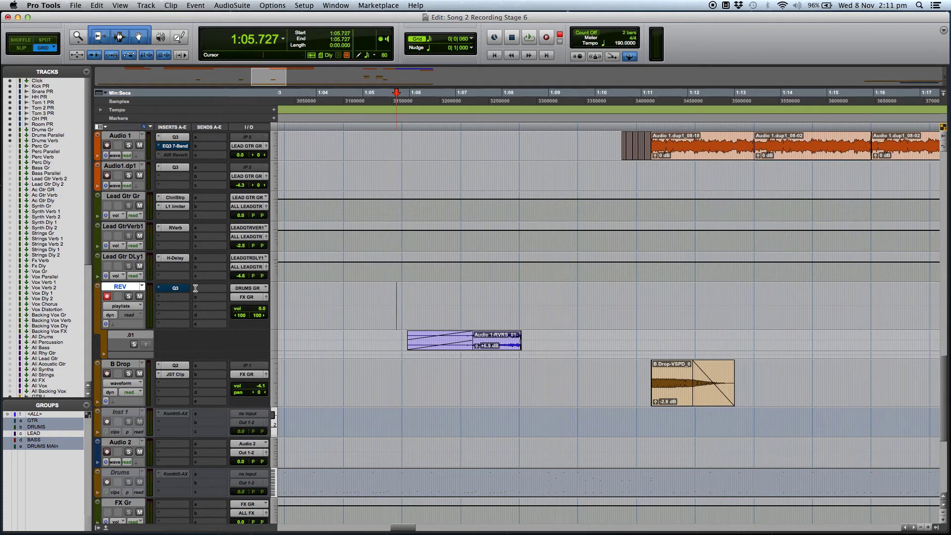
left_click(140, 297)
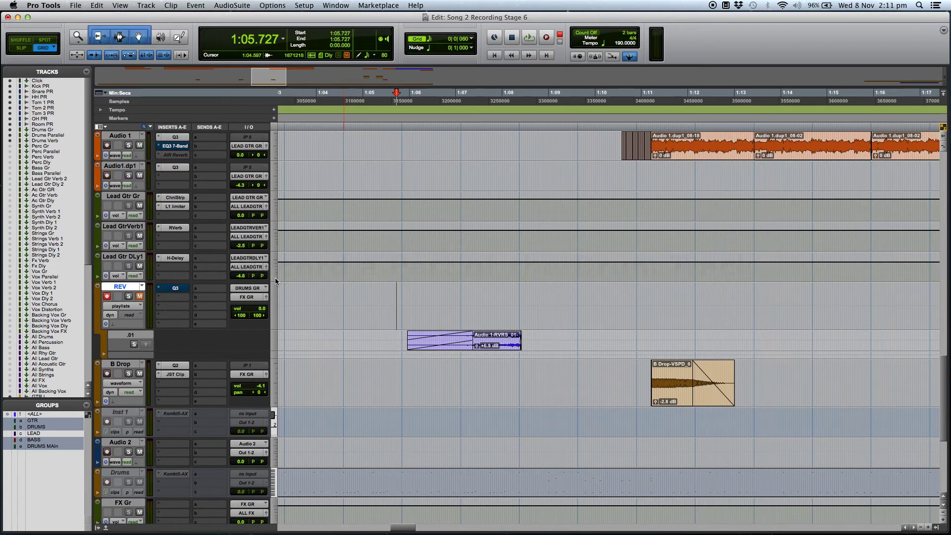
key("super+space")
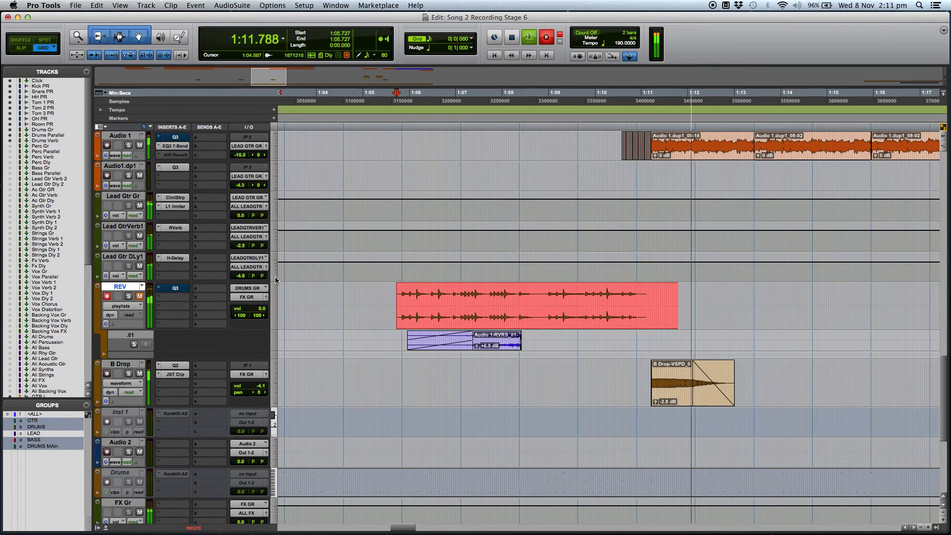
key("space")
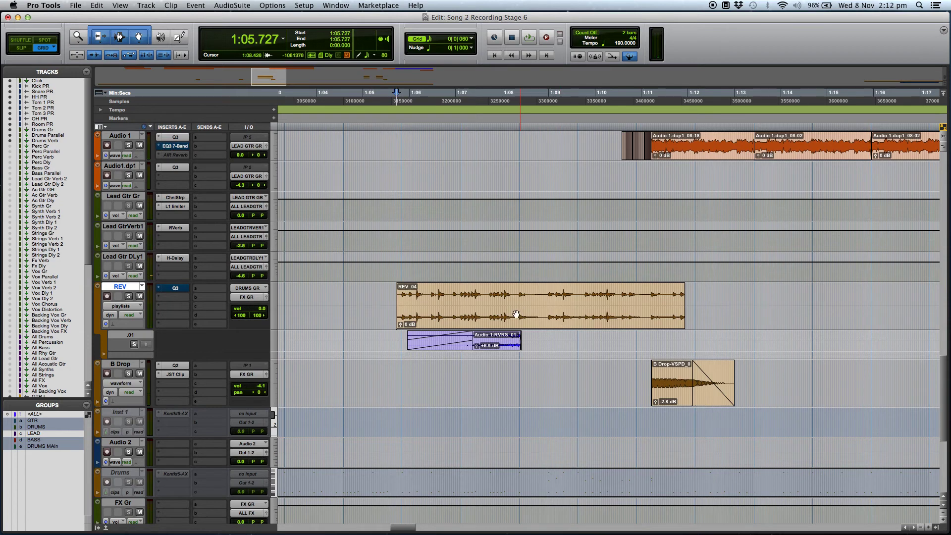
left_click(515, 296)
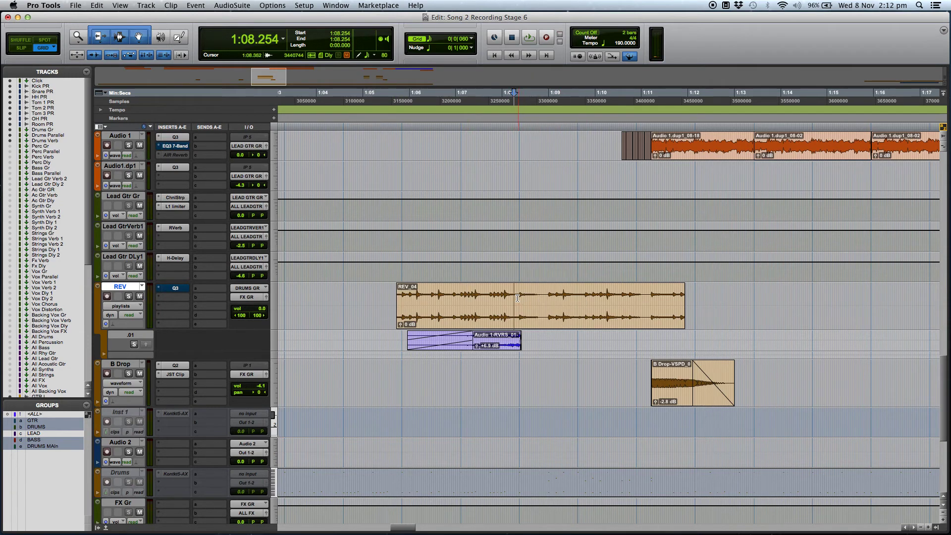
key("a")
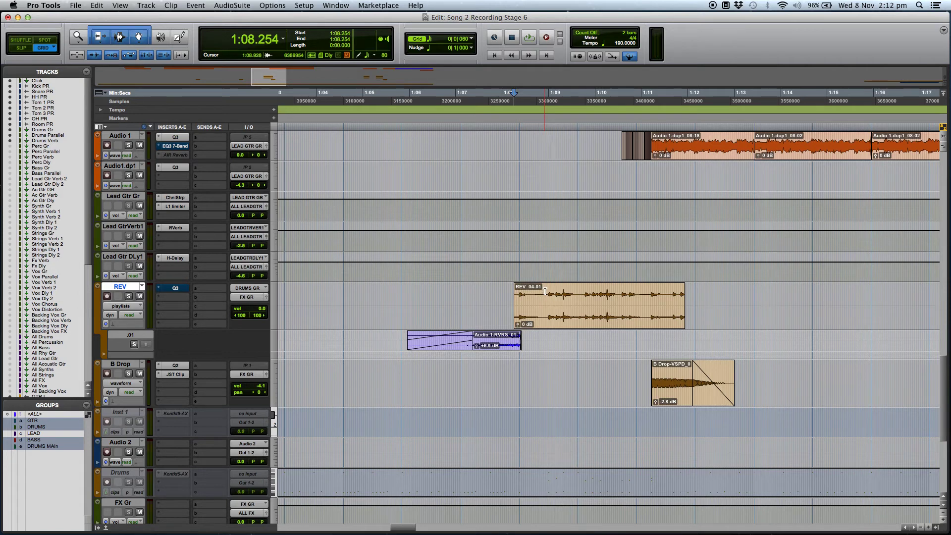
key("super+z")
Solo the REV track and play the newly recorded drum clip from about 1:05.5
left_click(386, 293)
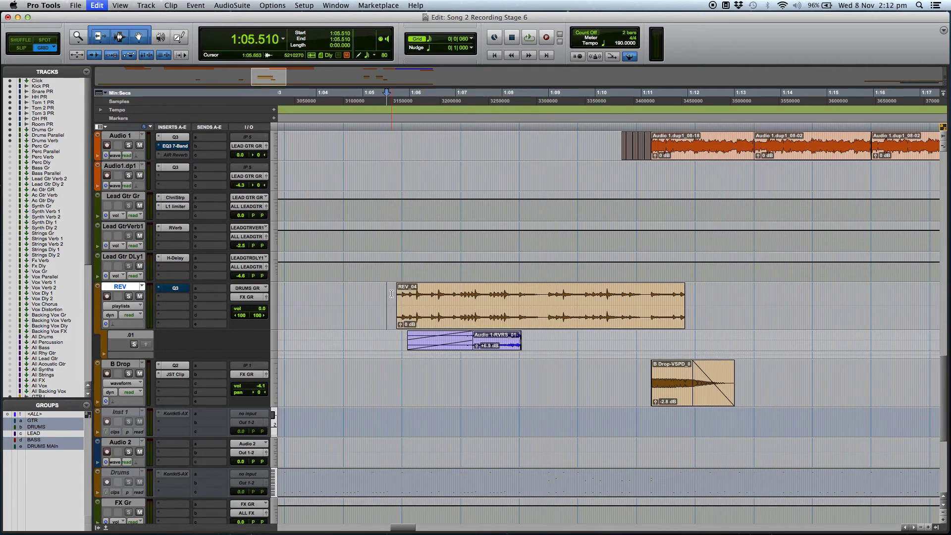
left_click(128, 297)
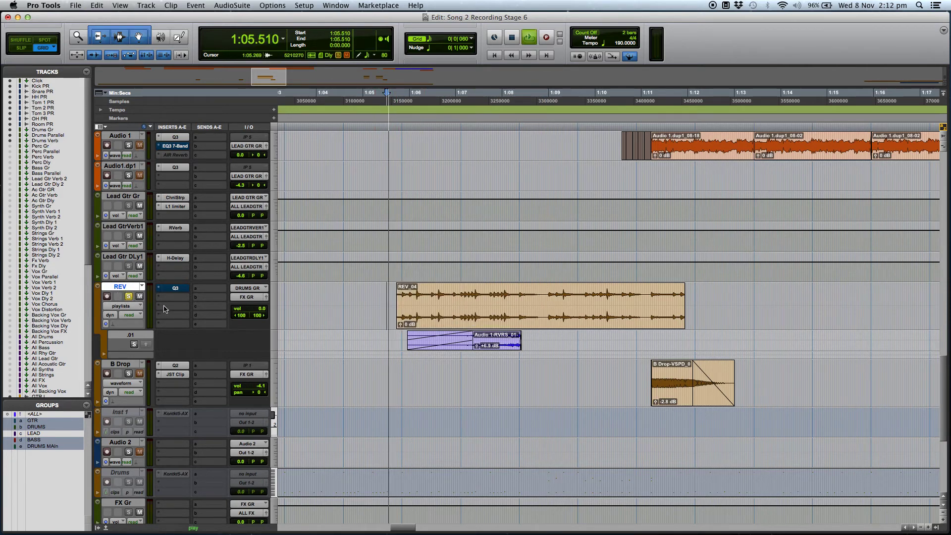
key("space")
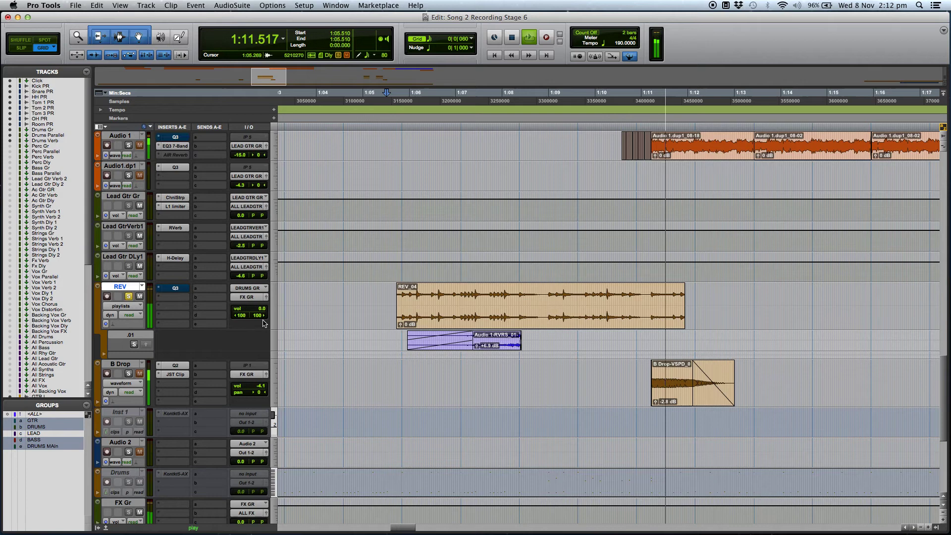
key("space")
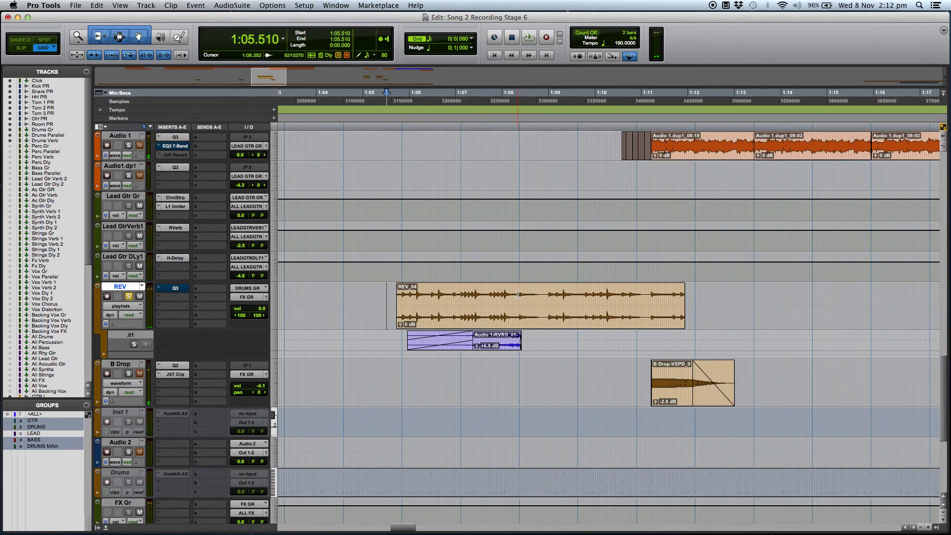
Audition one drum hit in the recorded REV clip and trim the clip to it, from about 1:08.27 to 1:08.93
left_click_drag(516, 294, 545, 293)
key("space")
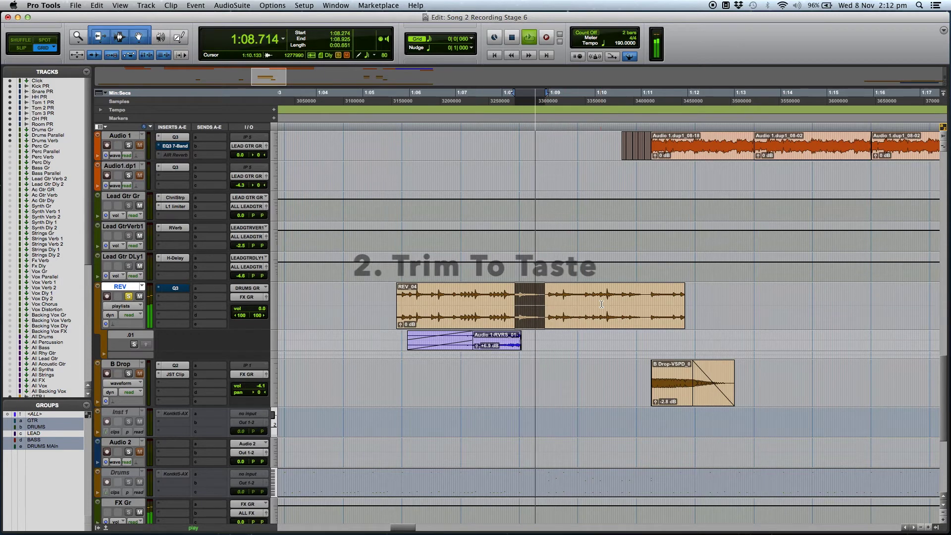
key("space")
left_click(515, 293)
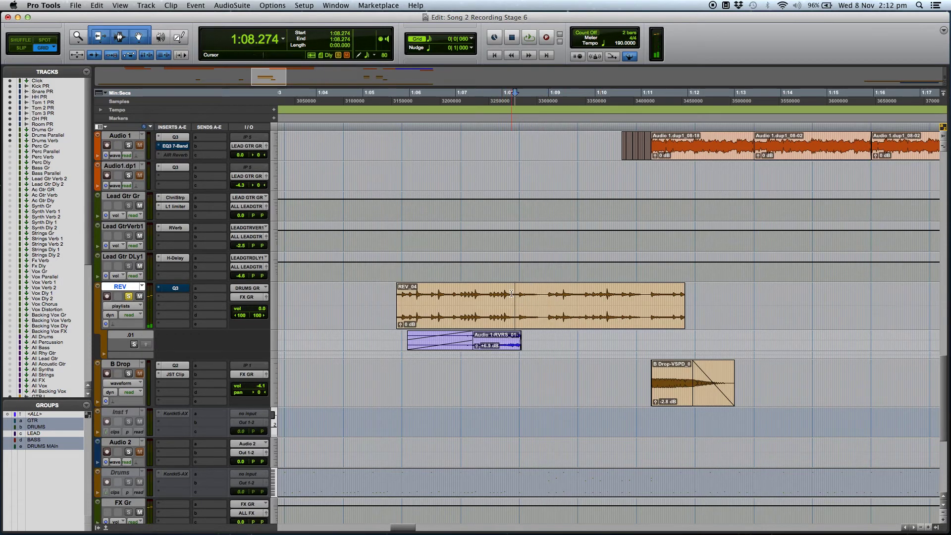
key("a")
key("space")
left_click(545, 293)
key("space")
key("s")
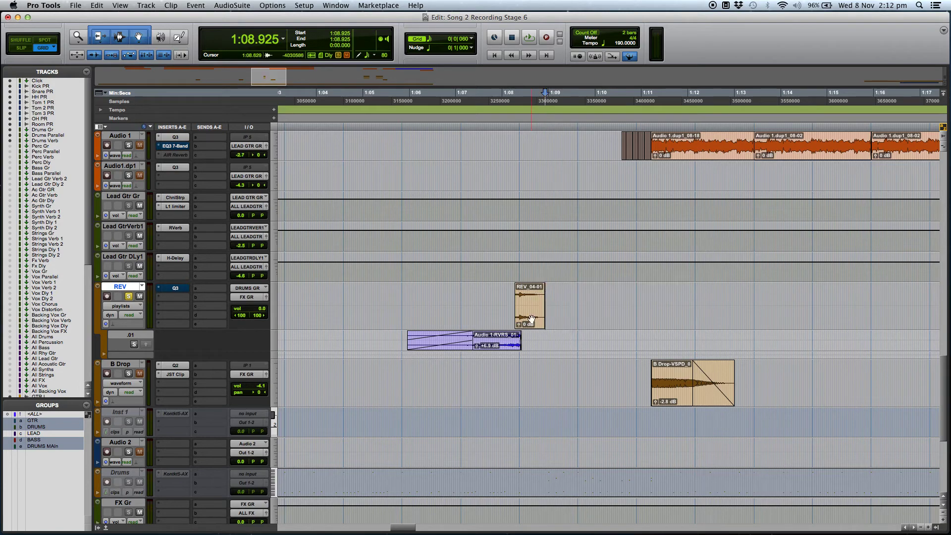
Trim the start of the REV drum hit clip tightly to its transient, to about 1:08.352
left_click(527, 312)
key("t")
key("t")
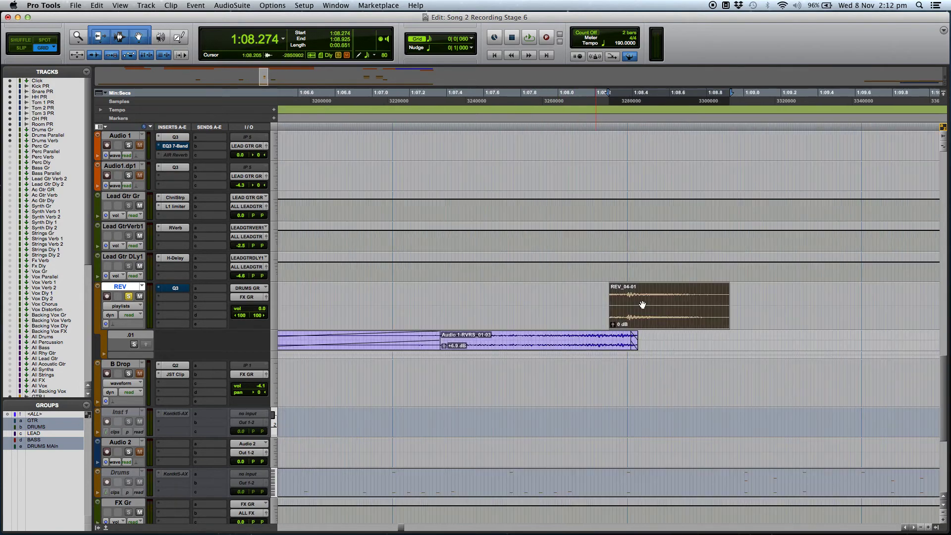
left_click_drag(609, 297, 623, 297)
key("r")
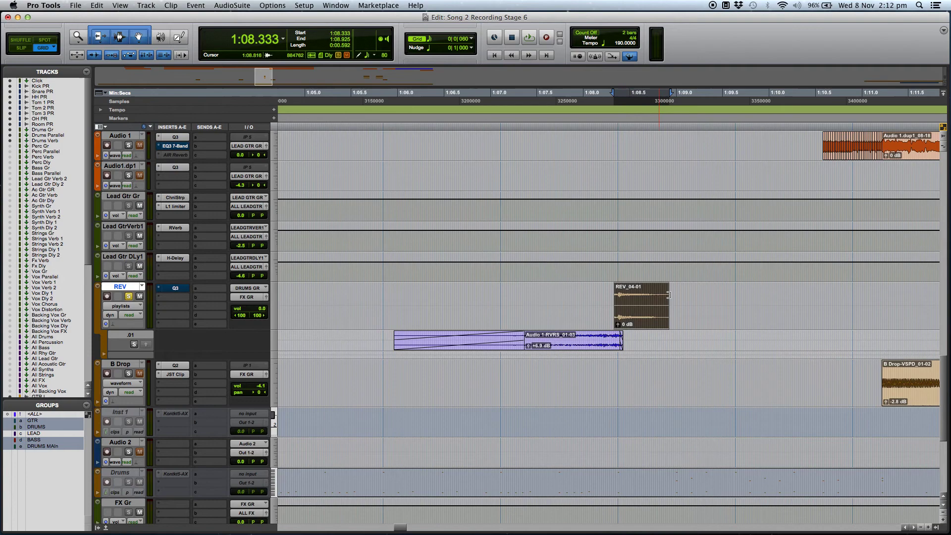
left_click(688, 293)
key("t")
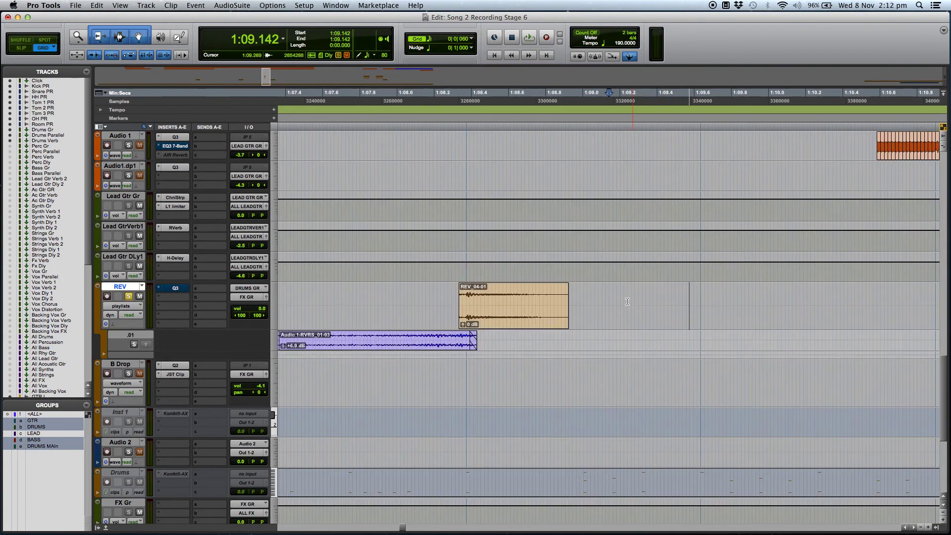
left_click(461, 298)
left_click_drag(461, 299, 463, 298)
key("r")
key("r")
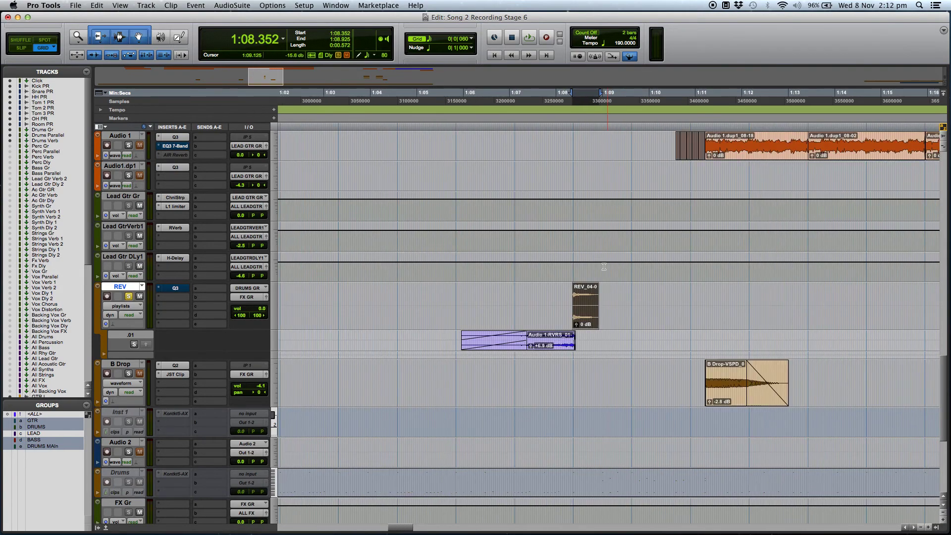
Extend the selection from the REV drum hit to 1:11.195, where the B Drop clip starts, and open the D-Verb AudioSuite reverb
left_click_drag(602, 95, 704, 91)
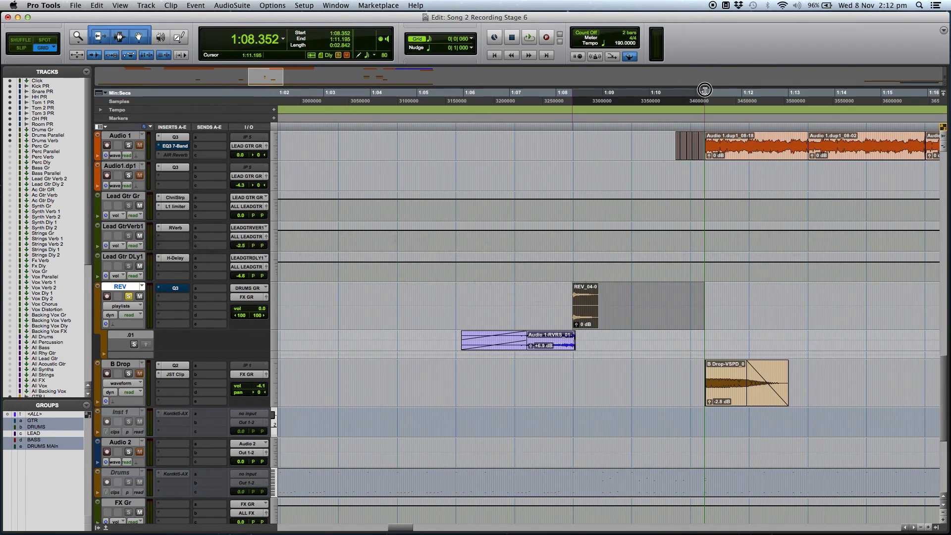
left_click(231, 6)
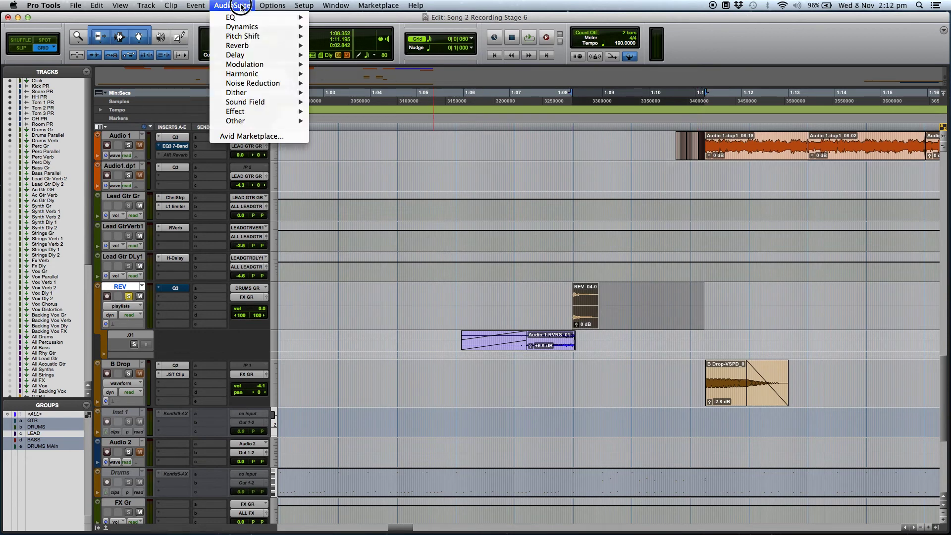
mouse_move(253, 41)
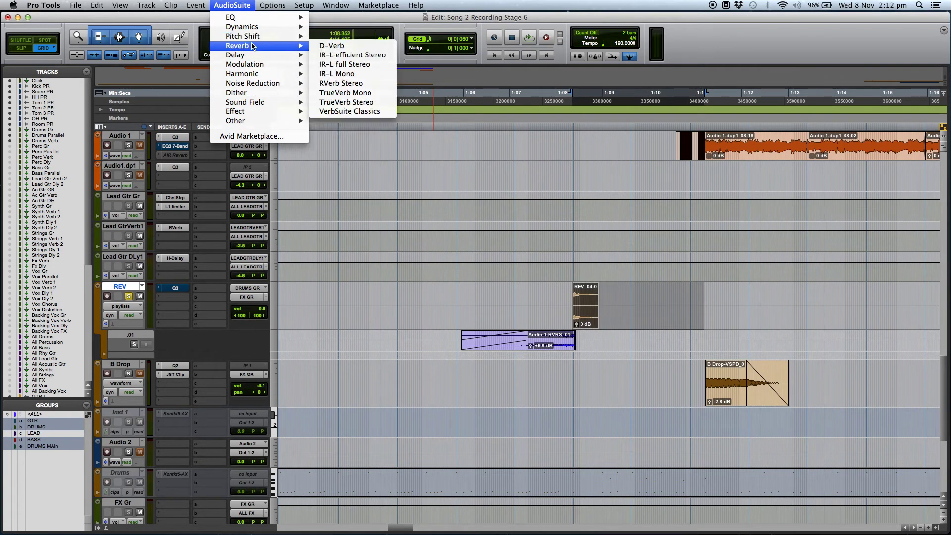
left_click(340, 46)
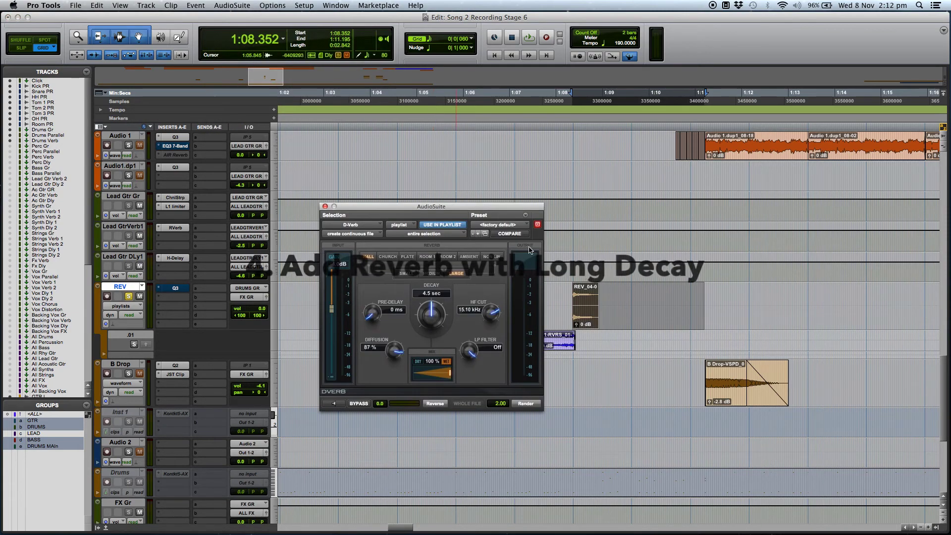
Set D-Verb to the Plate algorithm with a 5.0 sec decay and 0.0 dB input gain
left_click_drag(444, 208, 441, 190)
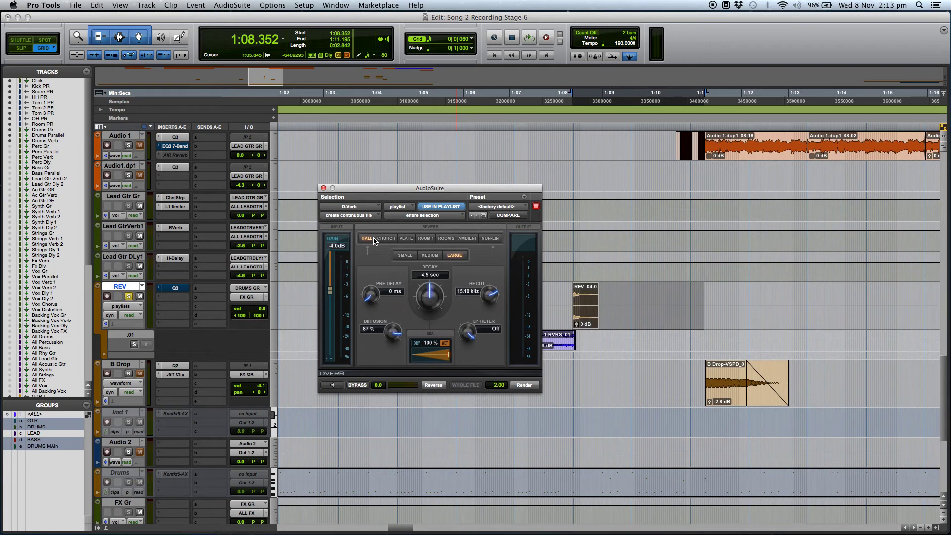
left_click(406, 240)
left_click(424, 275)
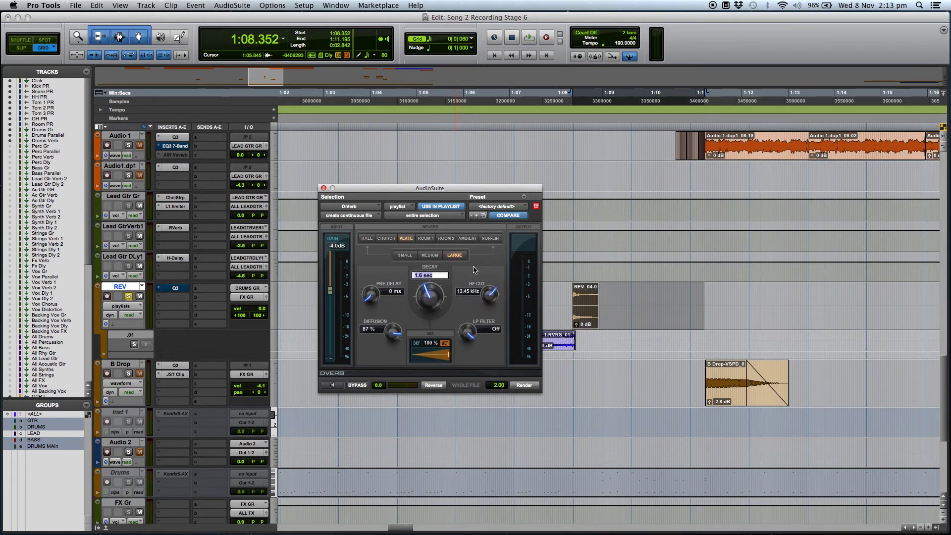
key("Return")
left_click(331, 301, "alt")
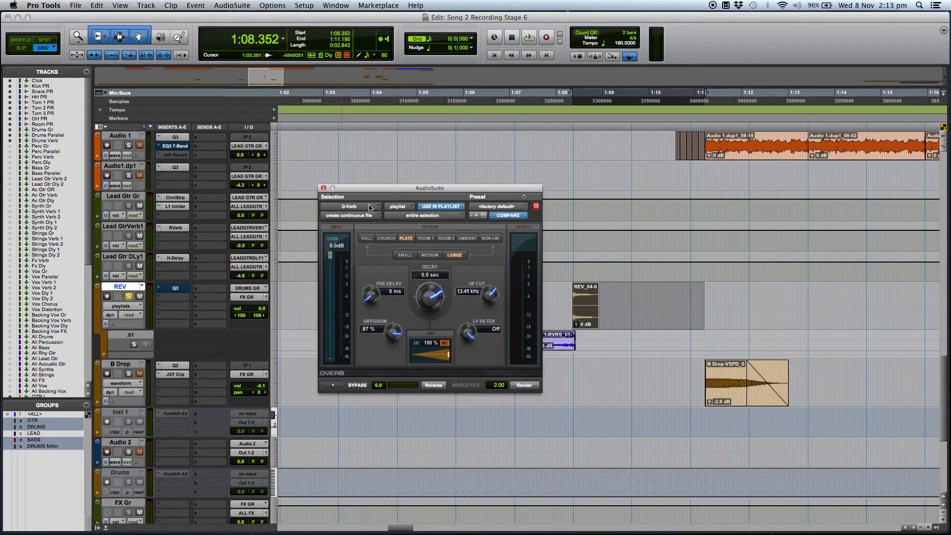
Render the D-Verb reverb over the selected REV drum hit, close the effect window and play the rendered clip
left_click(524, 386)
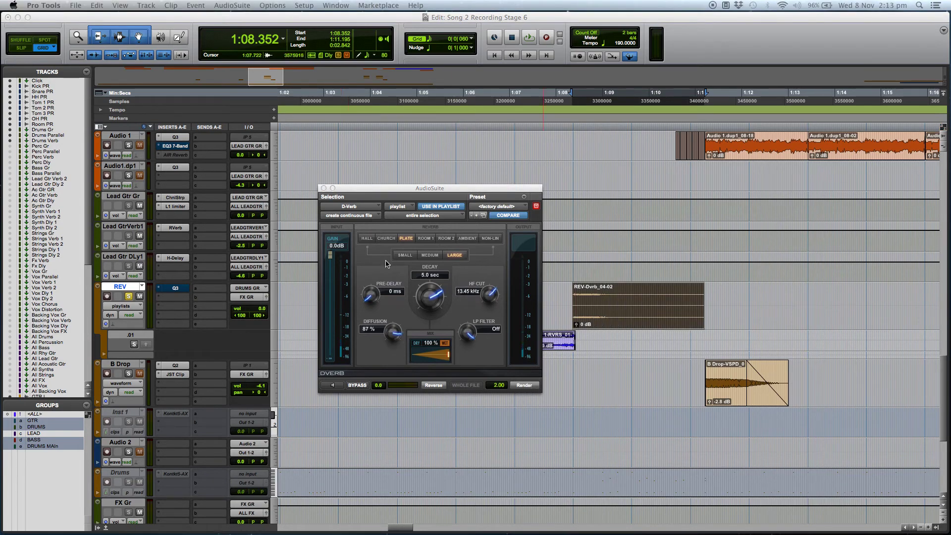
left_click(323, 188)
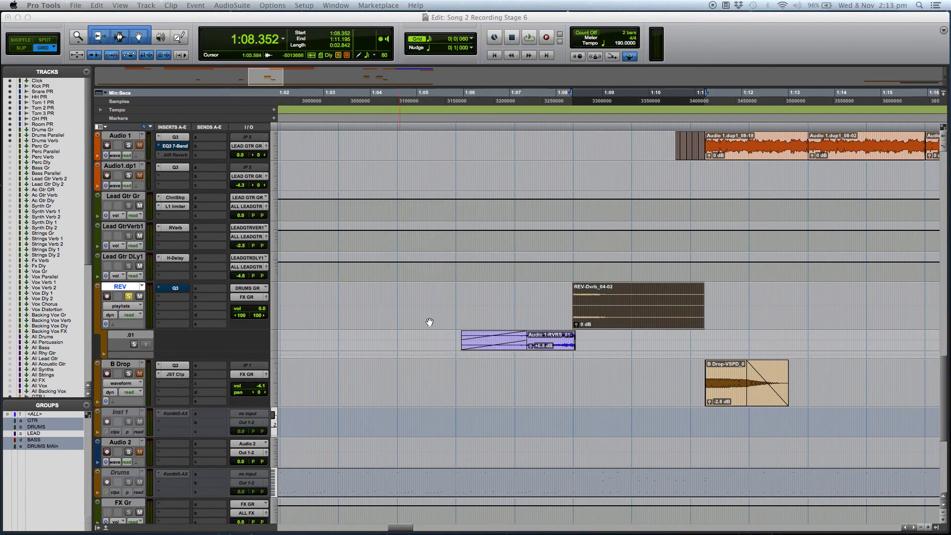
key("space")
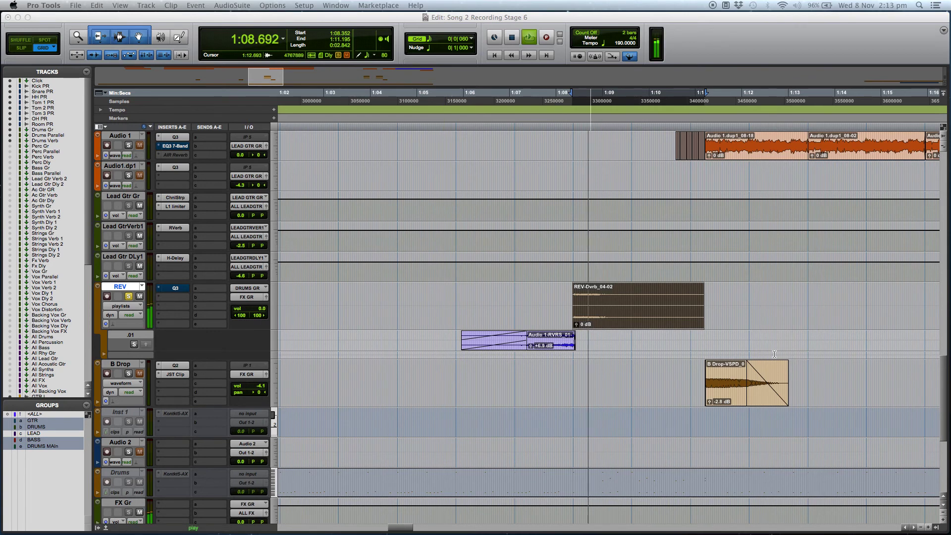
key("space")
Reverse the reverb-rendered REV clip with the AudioSuite Reverse process and close its window
left_click(219, 6)
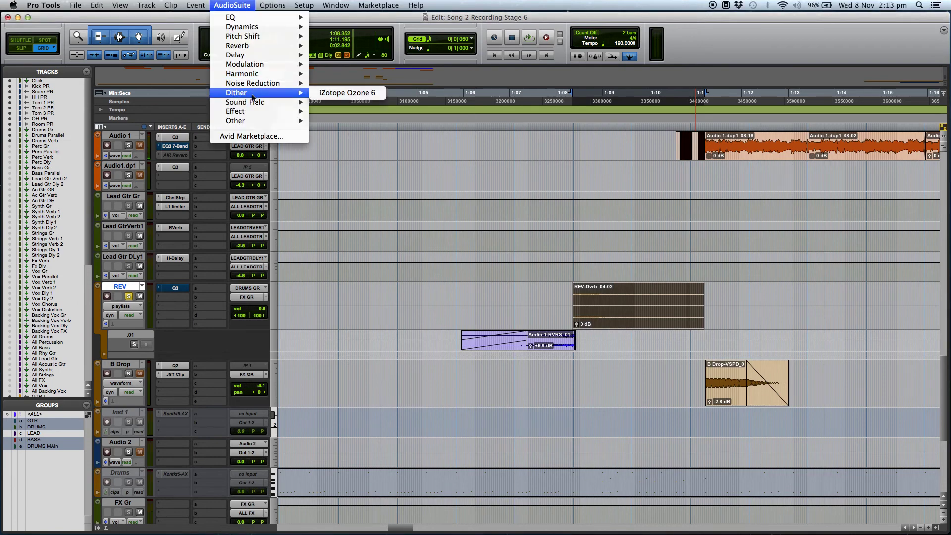
mouse_move(237, 121)
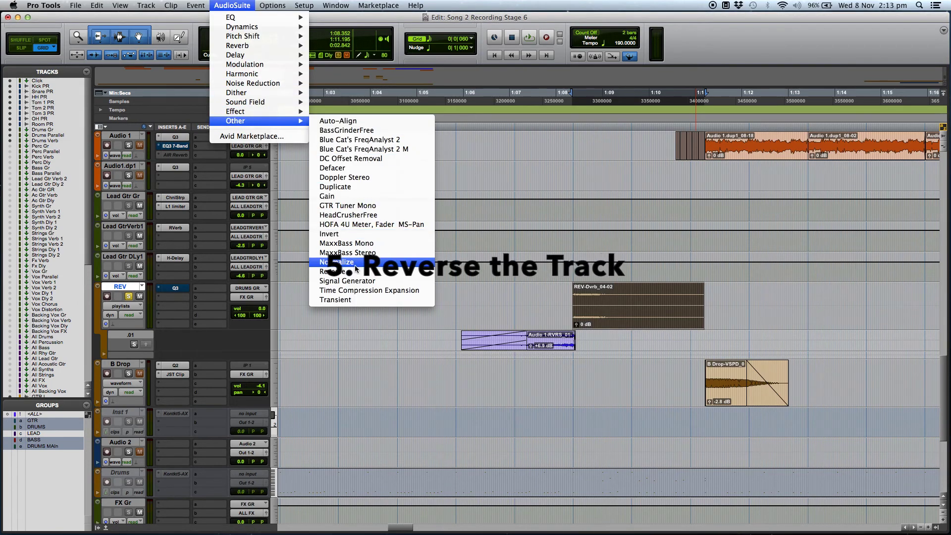
left_click(333, 270)
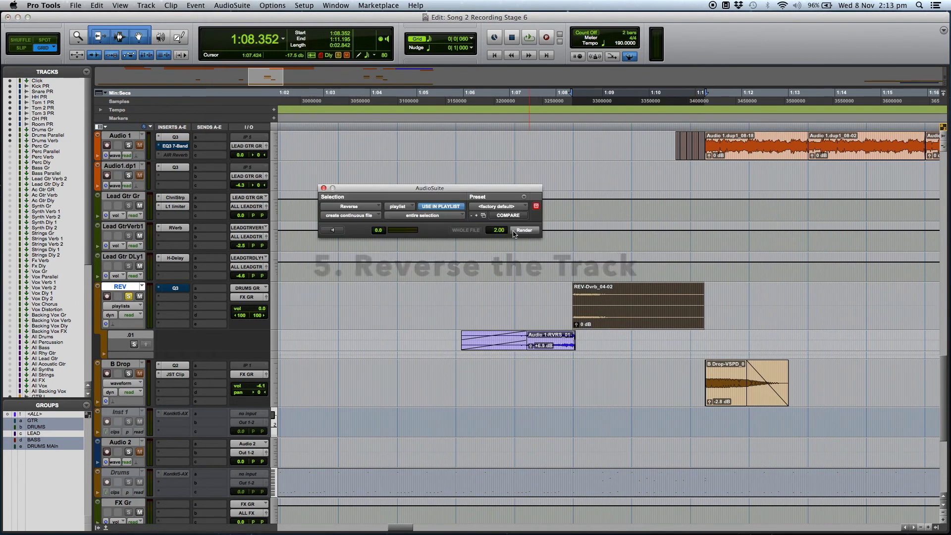
left_click(524, 231)
left_click(324, 188)
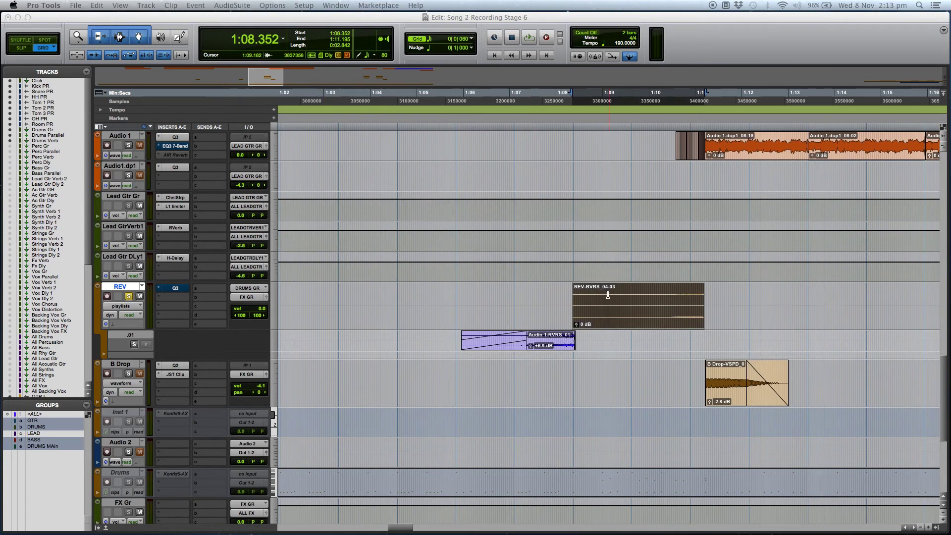
Add an about 1.5-second fade-in and a 0.039-second fade-out to the reversed REV clip, and raise its clip gain to +6.9 dB
left_click_drag(573, 285, 643, 284)
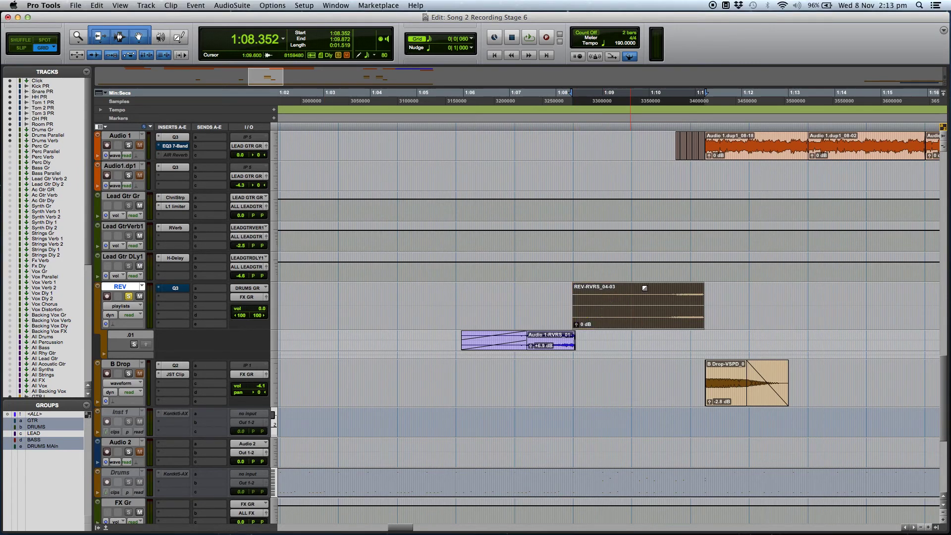
left_click_drag(701, 289, 702, 284)
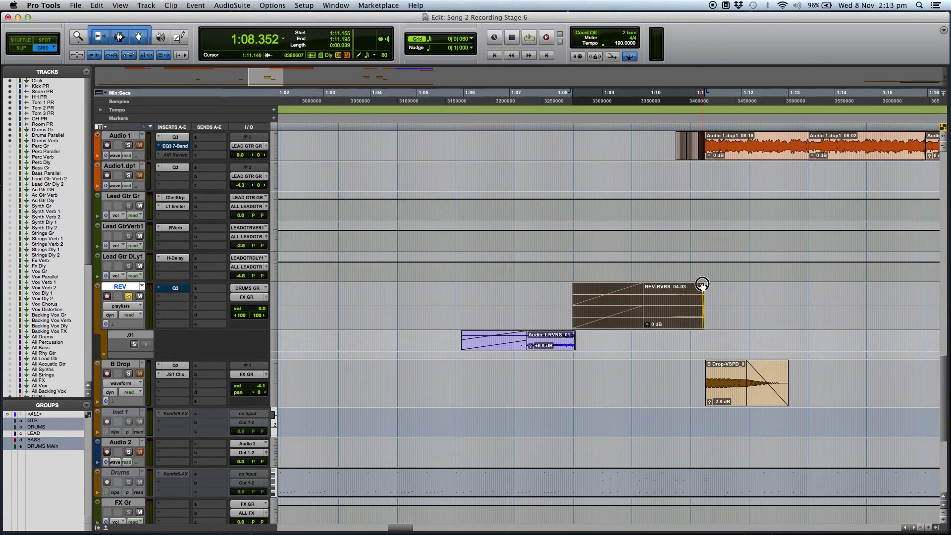
left_click(646, 325)
left_click_drag(646, 325, 647, 325)
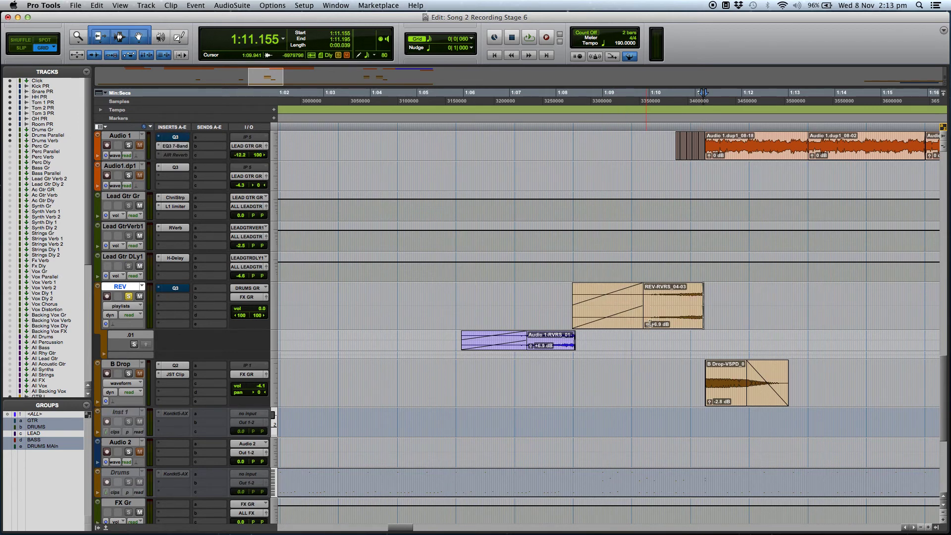
Play the reversed REV swell from about 1:08.135
left_click(570, 296)
key("space")
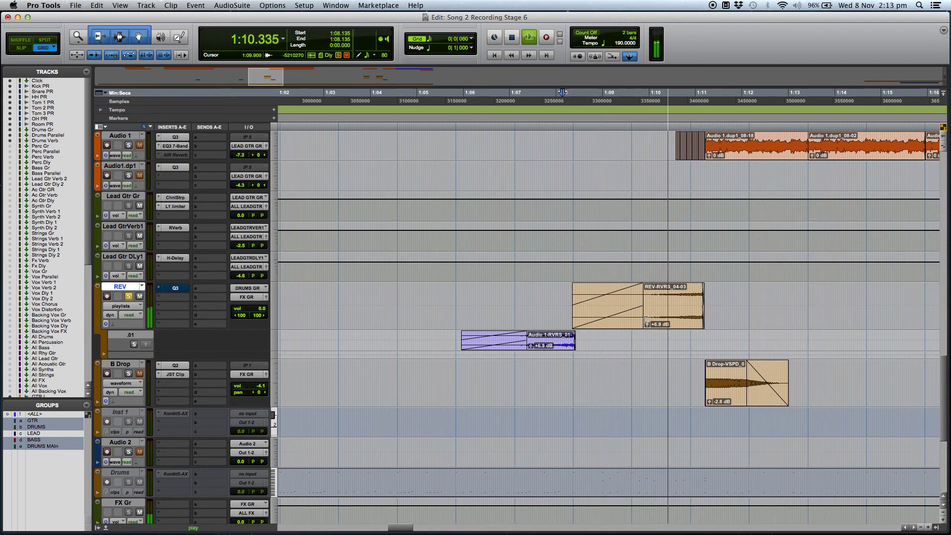
key("space")
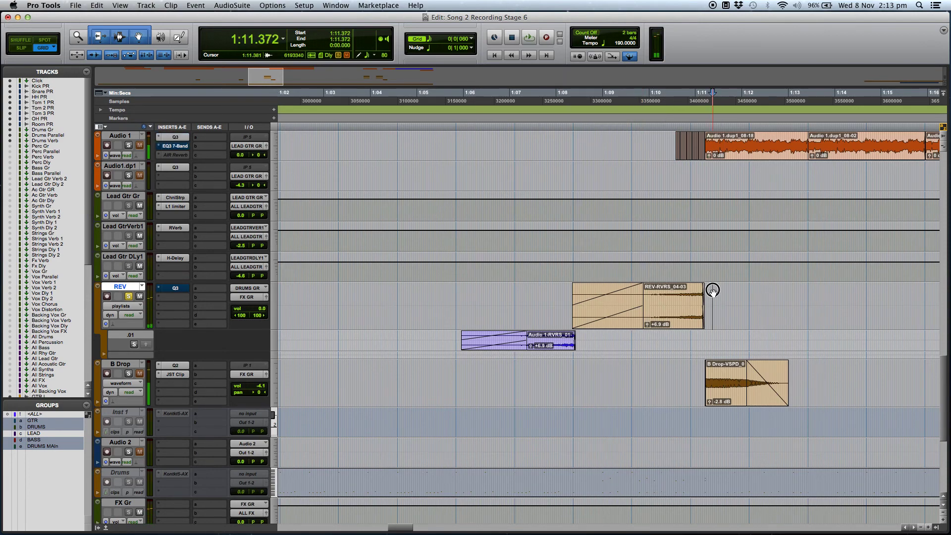
Trim the end of the reversed REV clip to 1:11.116 and add a fade-out of about 0.019 seconds
key("super+bracketright")
key("super+bracketright")
key("super+bracketright")
left_click(517, 290)
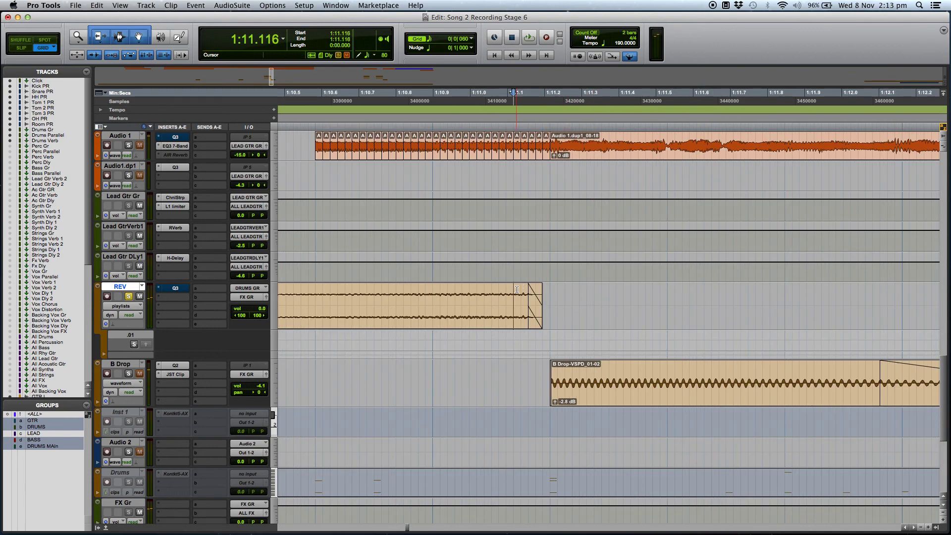
key("s")
left_click_drag(516, 287, 509, 287)
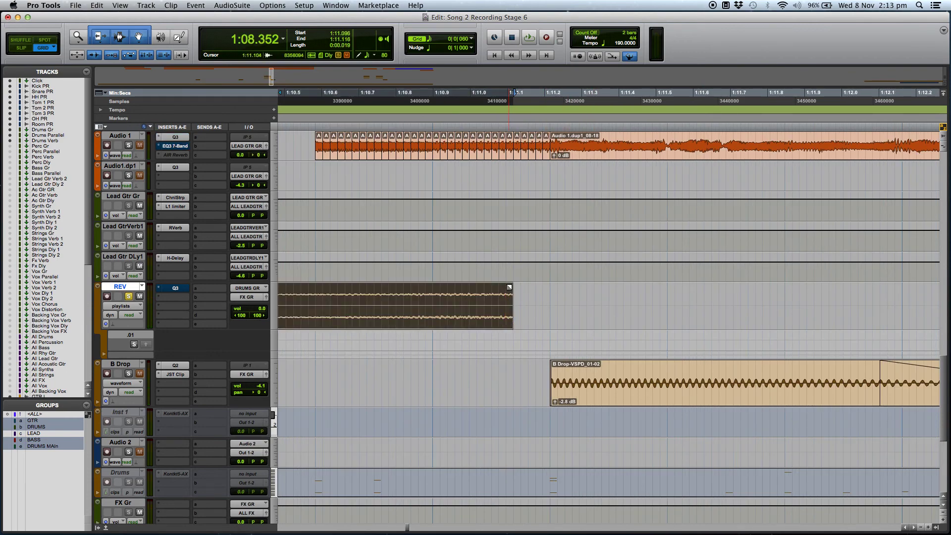
Move the reversed REV clip to start at 1:05.668, so its end lines up with the Audio 1 reversed clip on the playlist lane below
key("super+bracketleft")
key("super+bracketleft")
key("super+bracketleft")
left_click_drag(516, 321, 440, 311)
key("super+bracketright")
key("super+bracketright")
key("super+bracketright")
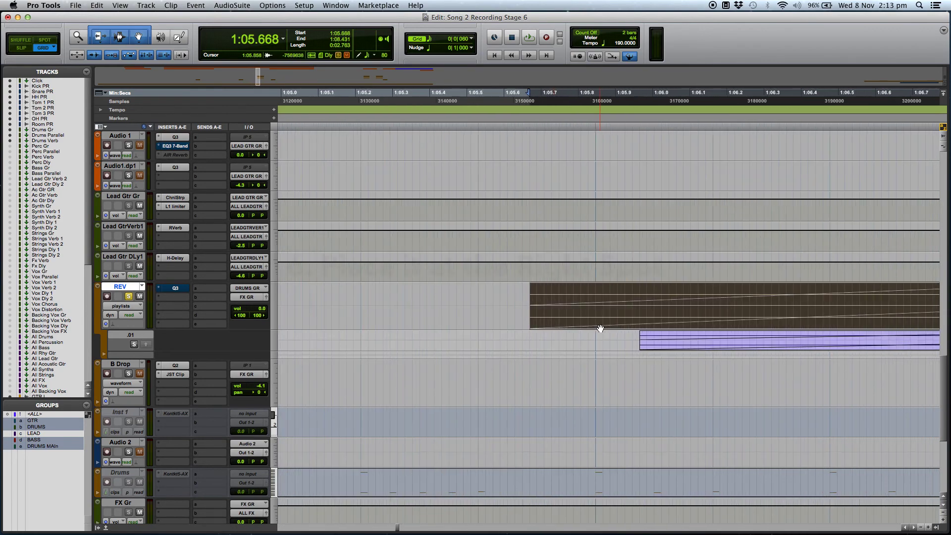
scroll(599, 329, "right", 5)
scroll(600, 329, "right", 10)
scroll(548, 318, "left", 6)
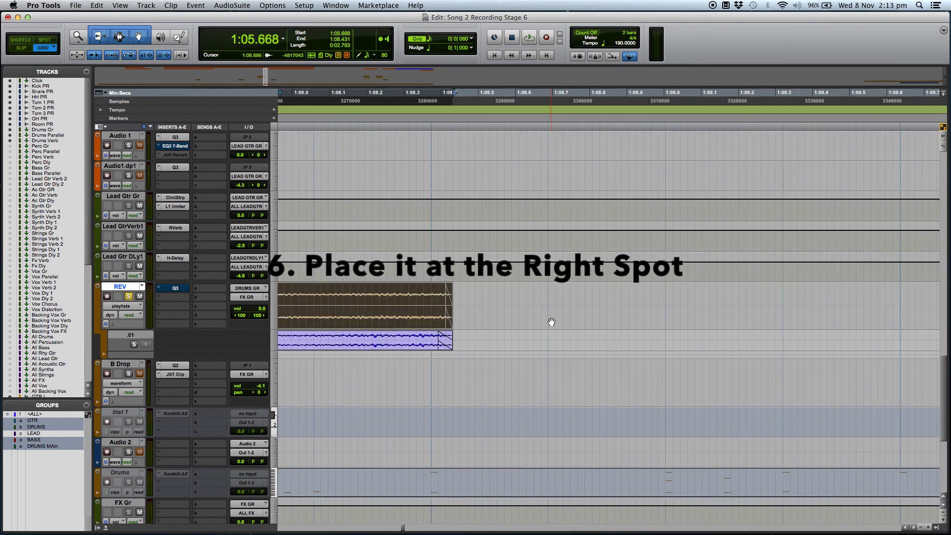
scroll(552, 322, "left", 2)
key("super+bracketleft")
key("super+bracketleft")
key("super+bracketleft")
key("super+bracketleft")
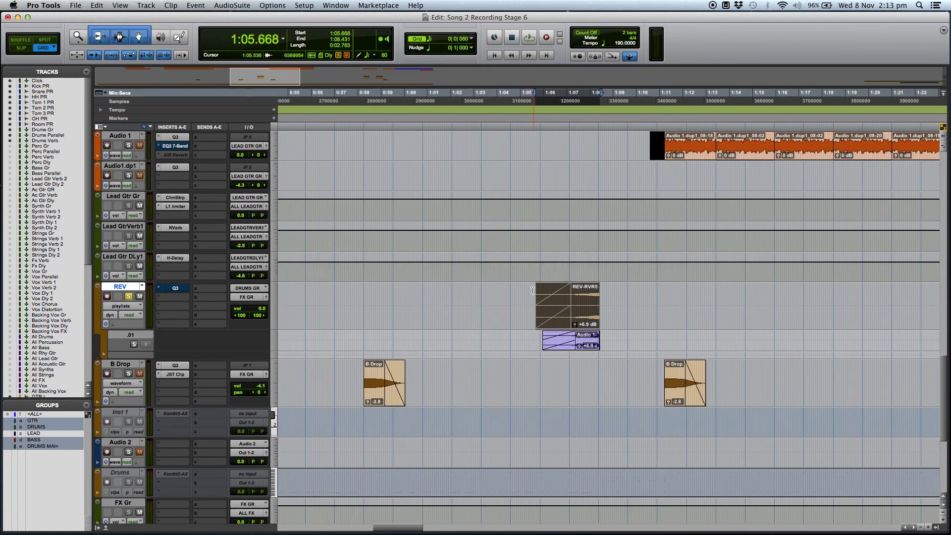
Play the reverse swell within the full mix from about 1:05.352
left_click(530, 297)
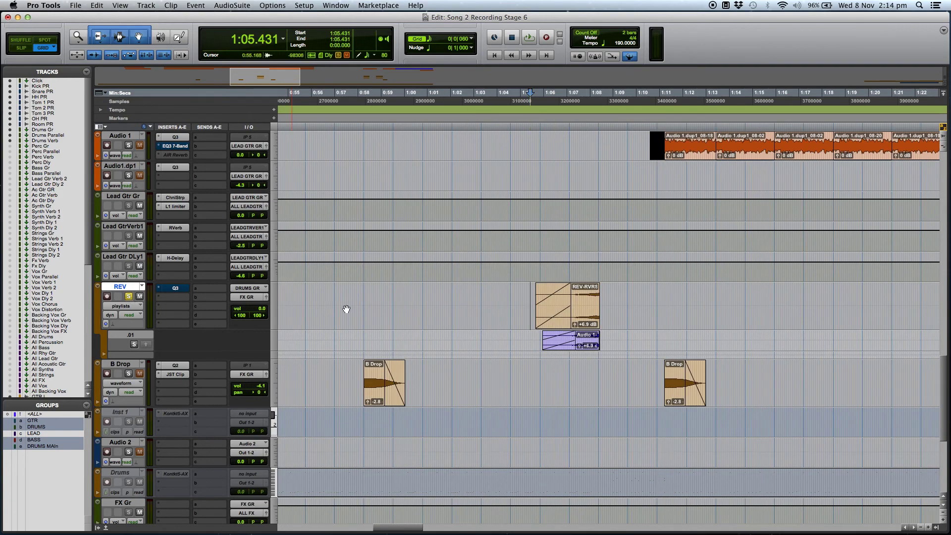
left_click(528, 292)
key("space")
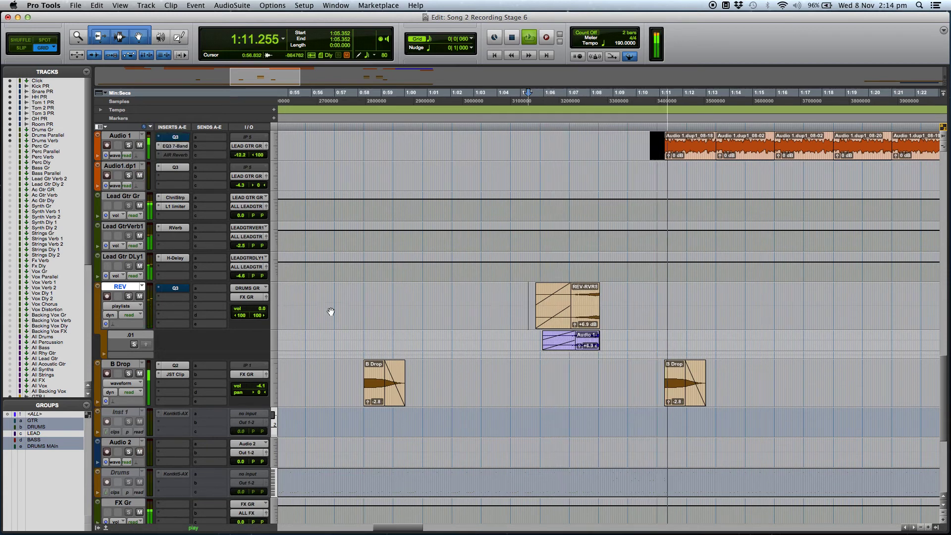
key("space")
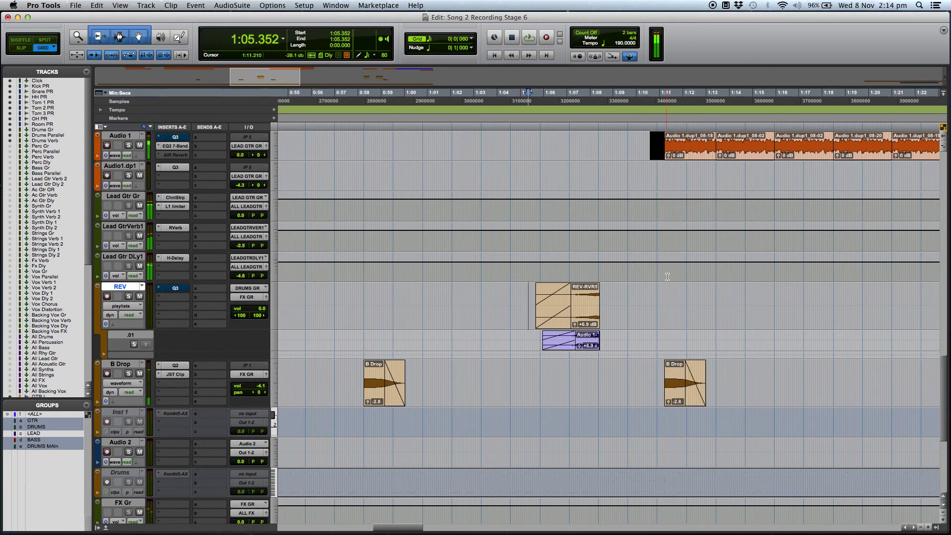
Solo the REV track, select its reversed clip and play it on its own
left_click(619, 290)
key("super+bracketright")
key("super+bracketright")
left_click(348, 300)
key("shift+s")
left_click(329, 303)
left_click(466, 322)
key("space")
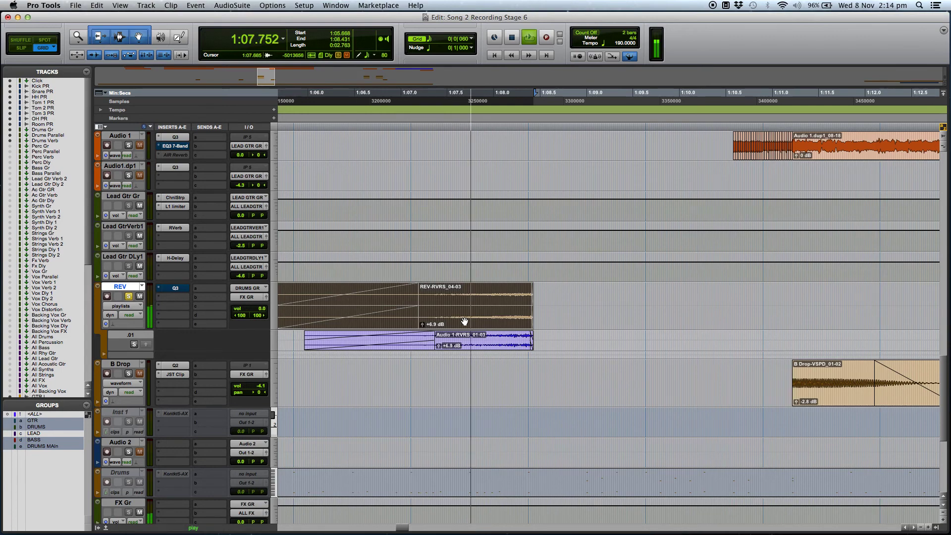
Delete the REV swell clip and record a new drum pass from 1:05.352 with the REV track unsoloed and muted
scroll(618, 317, "down", 1)
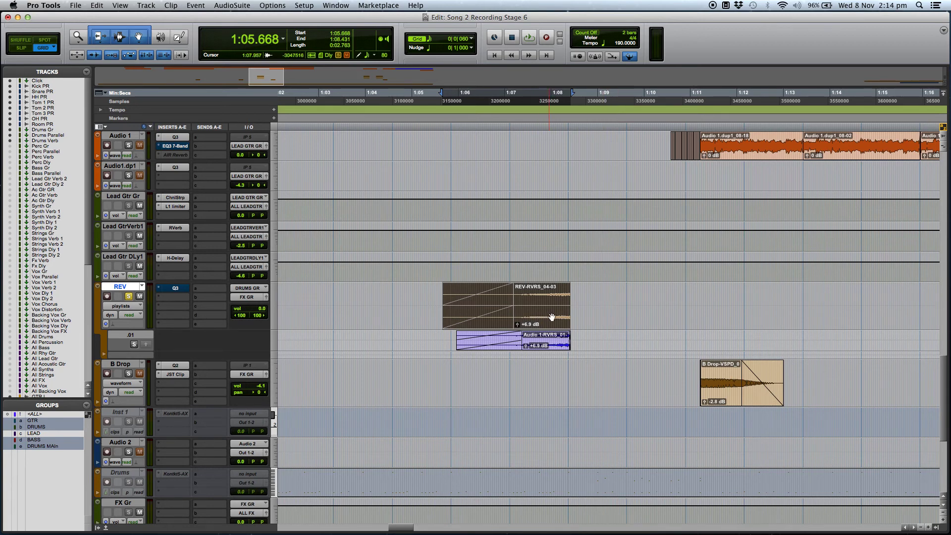
key("Delete")
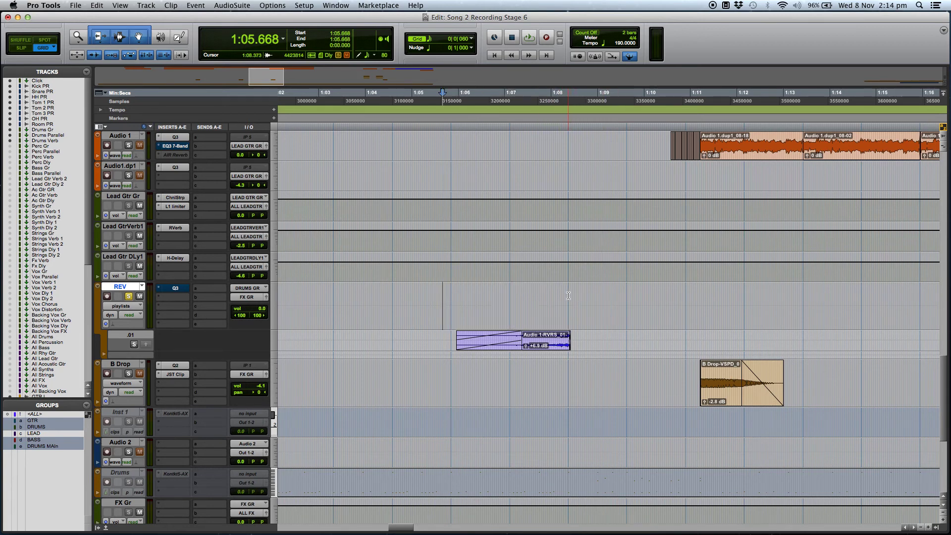
left_click(428, 292)
left_click(129, 296)
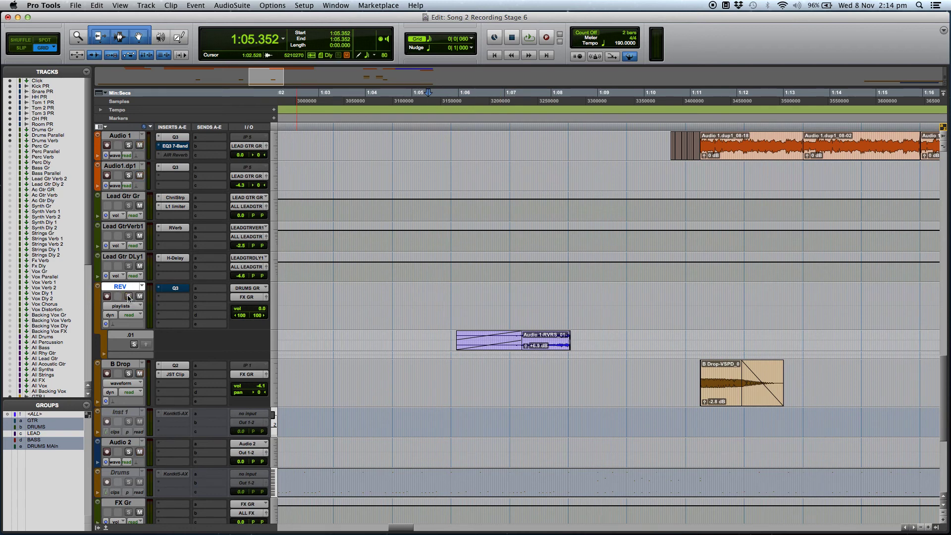
left_click(139, 296)
key("super+space")
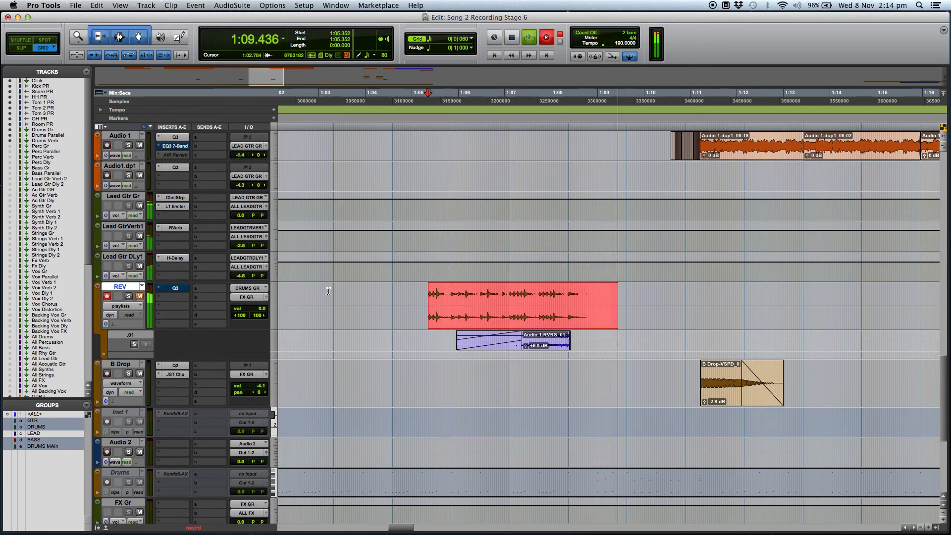
key("space")
Trim the newly recorded REV clip to a single drum hit, from 1:08.333 to 1:08.905
left_click(565, 288)
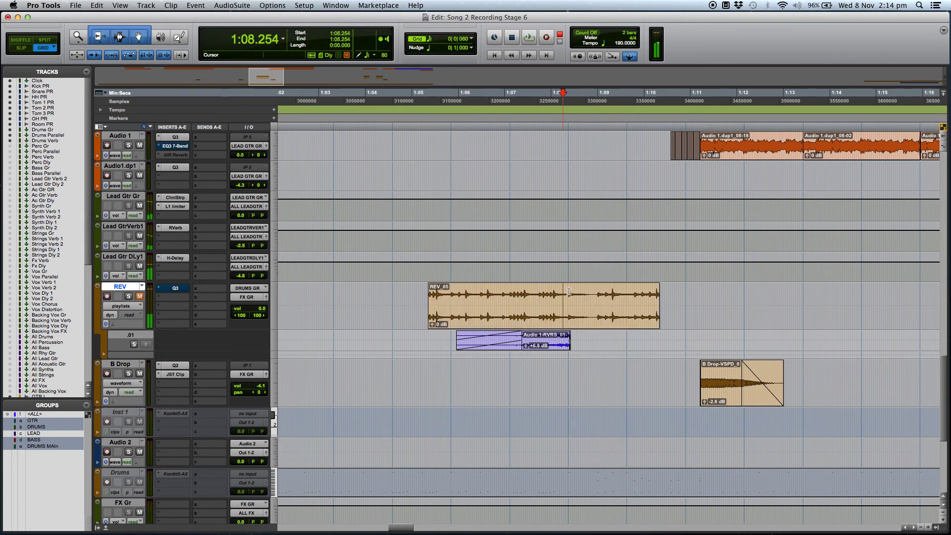
key("a")
left_click(594, 287)
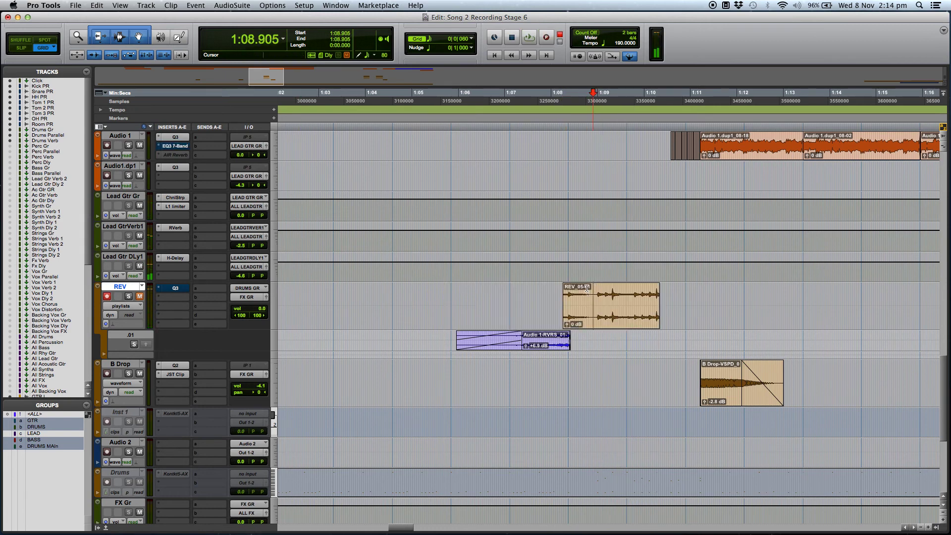
key("s")
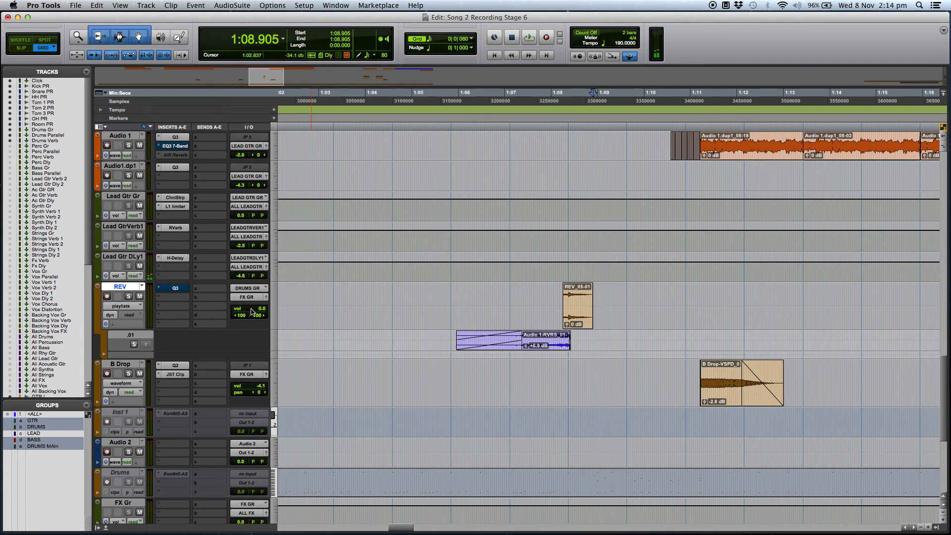
left_click(603, 288)
key("t")
left_click_drag(588, 297, 536, 297)
key("a")
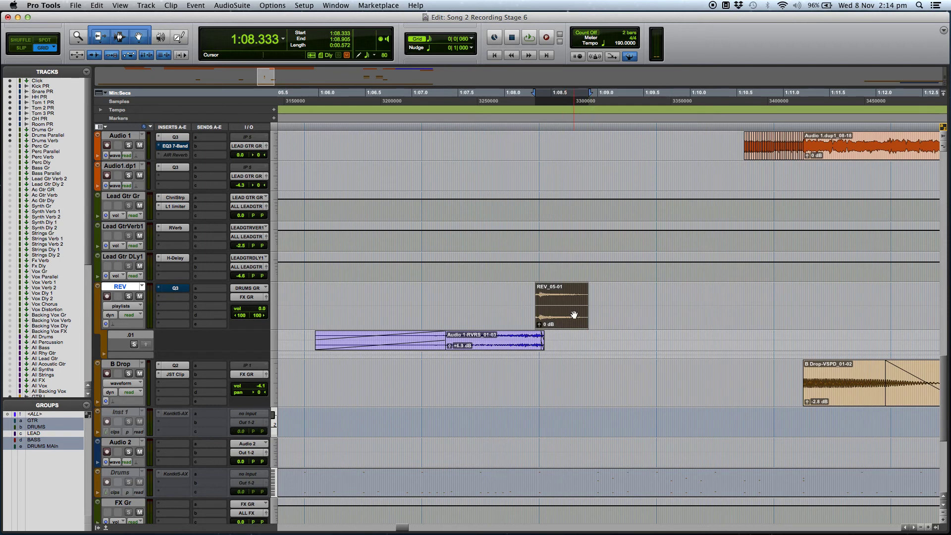
Extend the selection on the REV track beyond the drum hit so it spans 1:08.333 to 1:11.135
left_click_drag(591, 94, 594, 96)
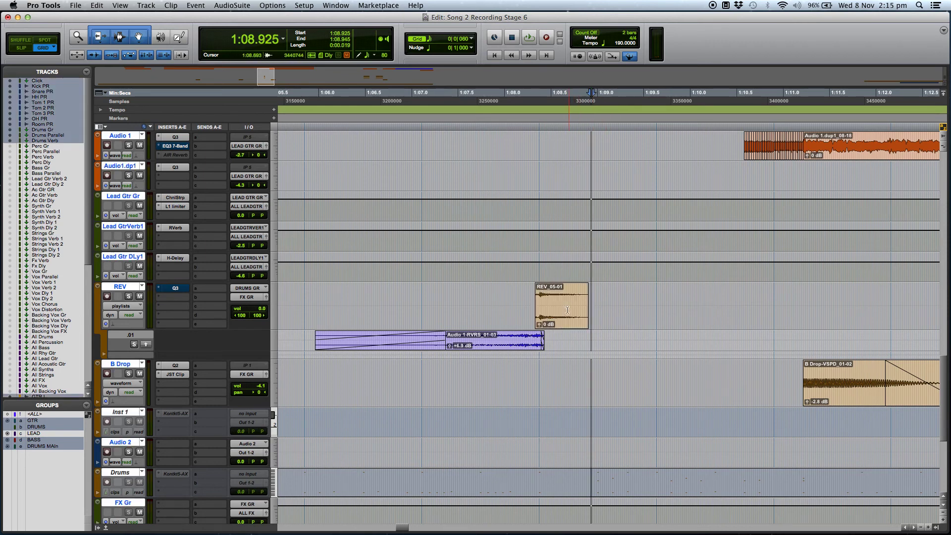
key("super+alt+z")
left_click_drag(593, 96, 795, 97)
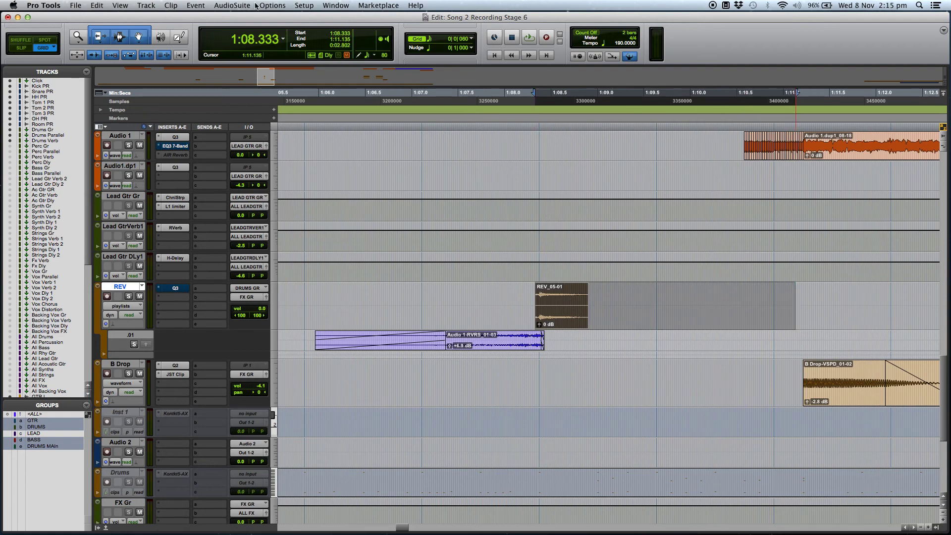
Render D-Verb over the REV selection with the input gain at 0.0 dB and the decay at 6.0 sec
left_click(233, 6)
mouse_move(251, 46)
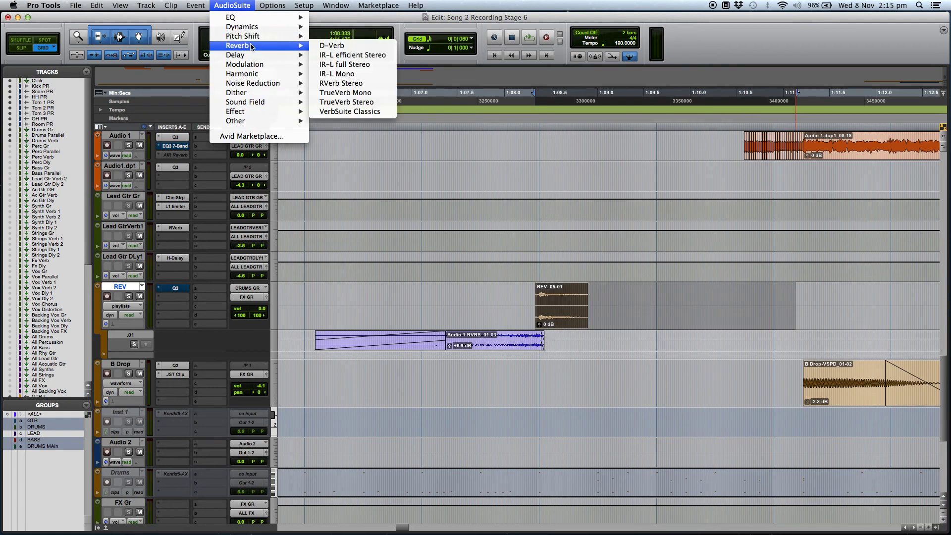
left_click(332, 45)
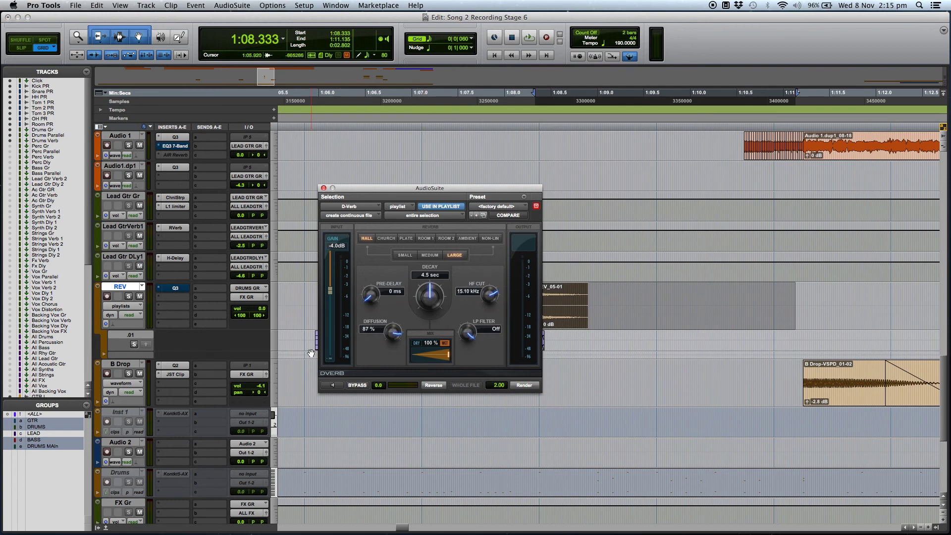
left_click(329, 293, "alt")
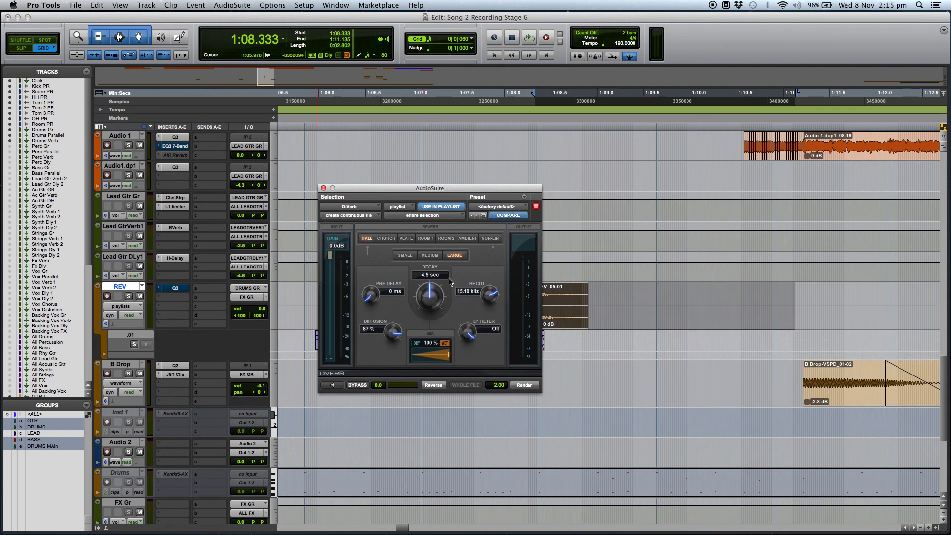
left_click(428, 277)
key("Return")
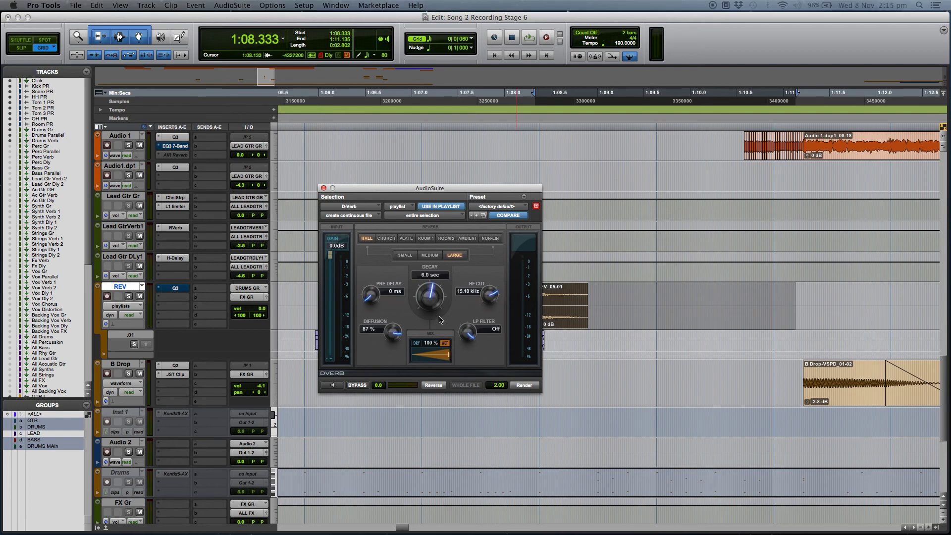
left_click(323, 188)
Render the AudioSuite Reverse process on the reverberated REV clip
left_click(231, 5)
mouse_move(264, 111)
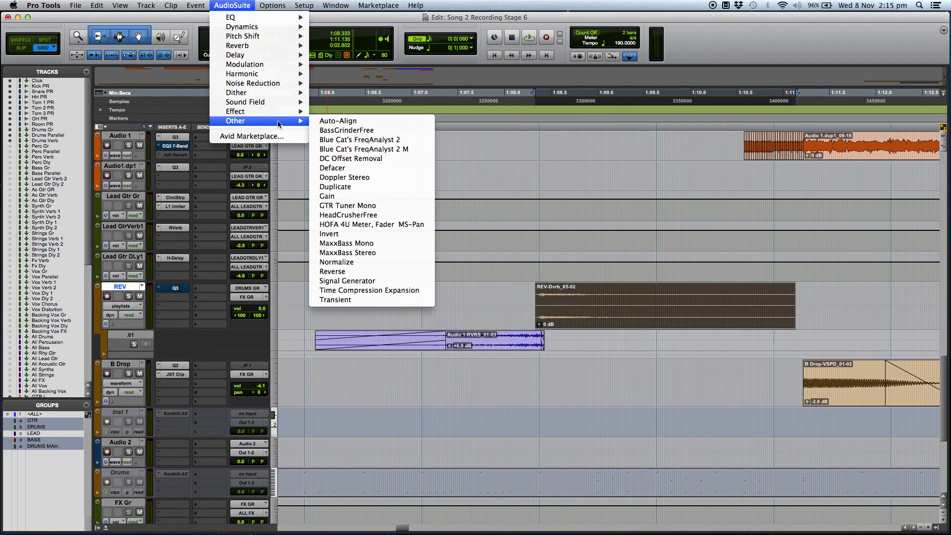
left_click(347, 267)
left_click(523, 229)
left_click(322, 188)
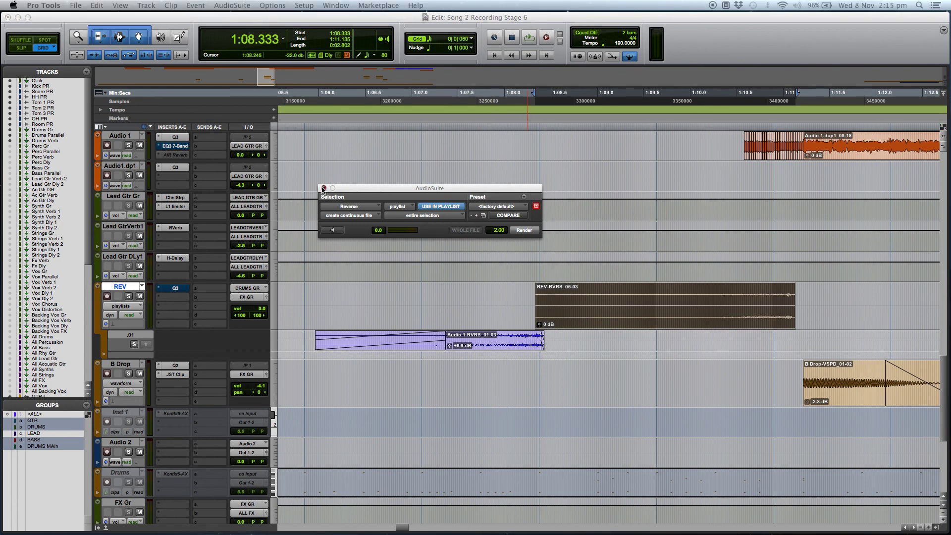
Shorten the reversed REV clip with a long fade-in and a short fade-out, and move it earlier to start at about 1:06.5
left_click_drag(540, 297, 716, 291)
left_click_drag(791, 296, 789, 296)
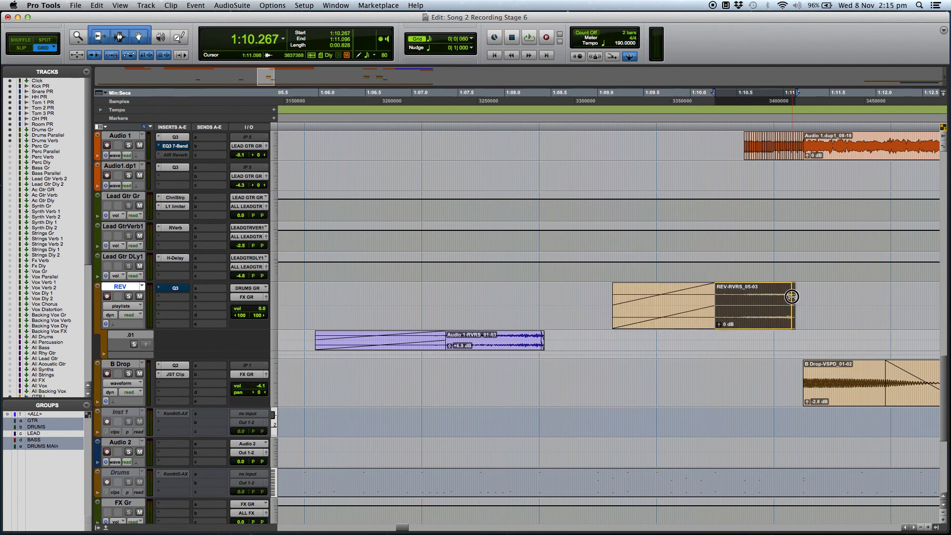
left_click(785, 285)
left_click(770, 312)
left_click_drag(768, 314, 517, 316)
Solo the REV track and play the rebuilt reverse swell from 1:06.477
left_click(369, 291)
left_click(129, 296)
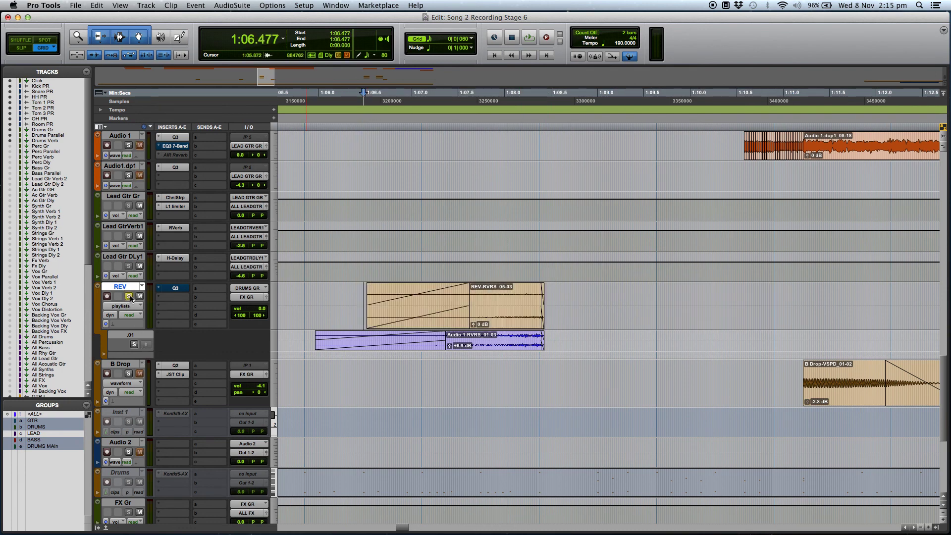
key("space")
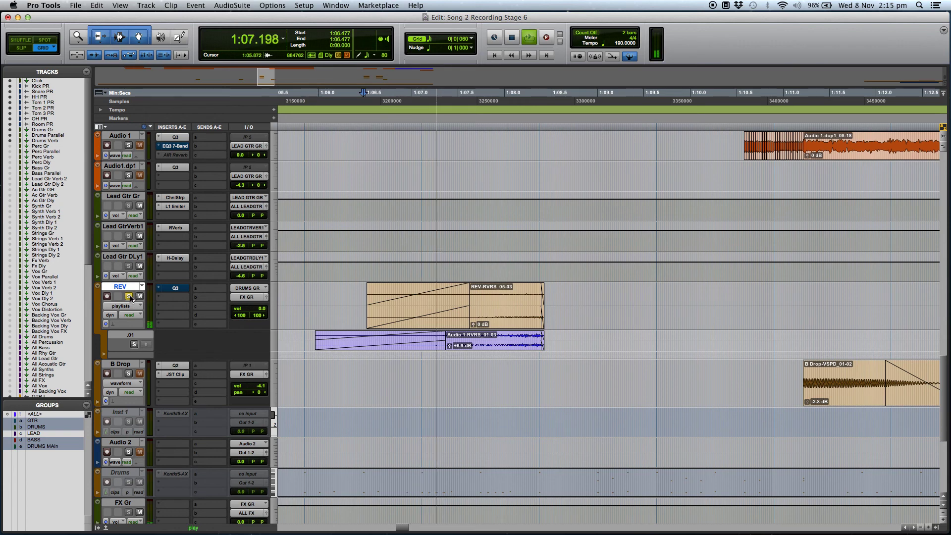
key("space")
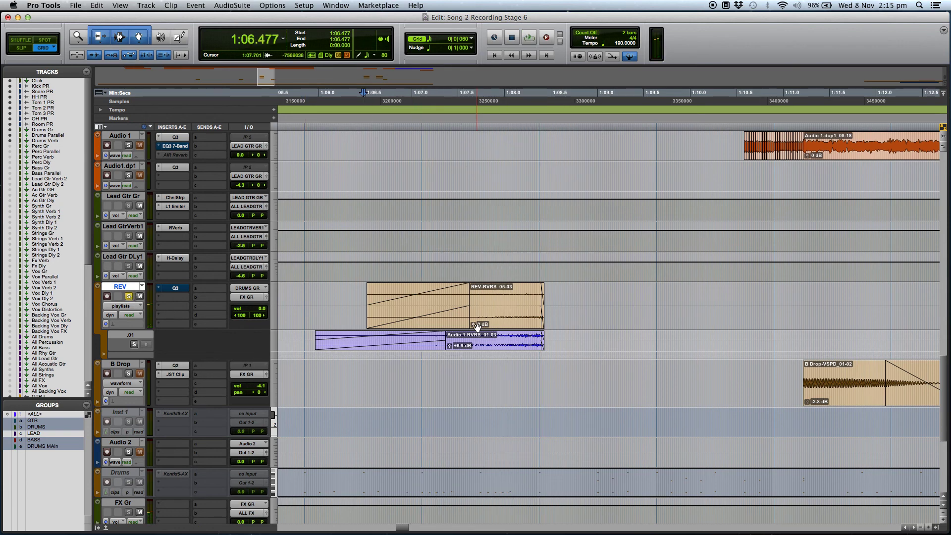
Raise the REV clip's gain to +14.0 dB, then unsolo the track and play it in the mix from 1:06.438
left_click_drag(473, 325, 474, 317)
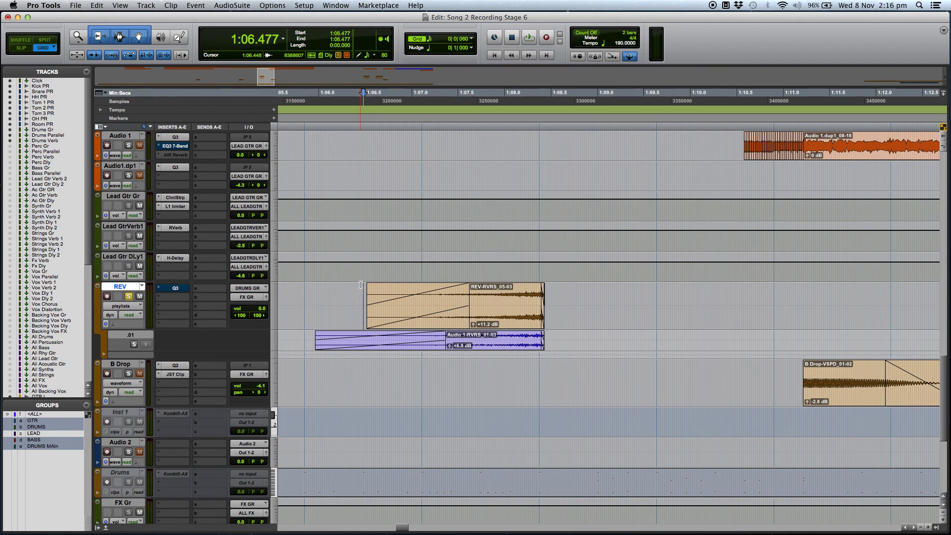
left_click(359, 287)
left_click(129, 296)
left_click_drag(473, 325, 473, 323)
key("space")
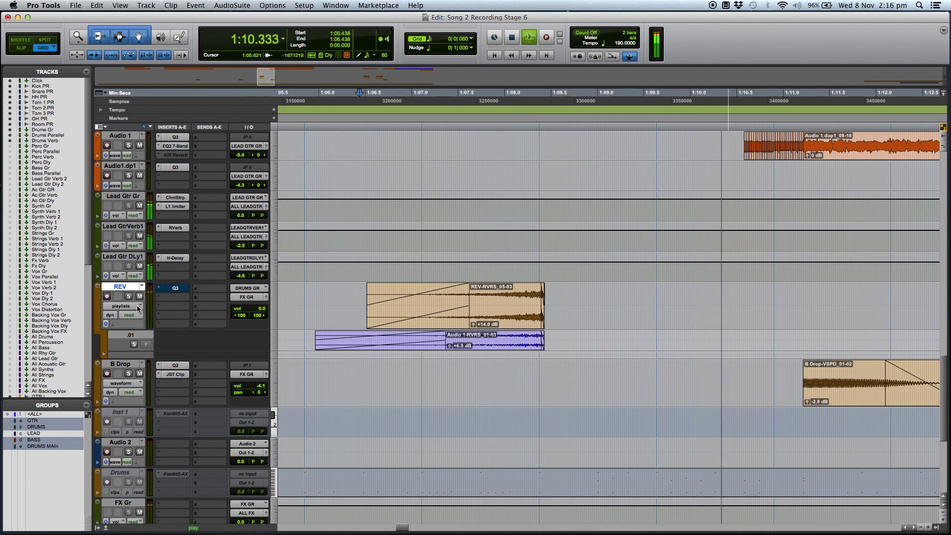
key("space")
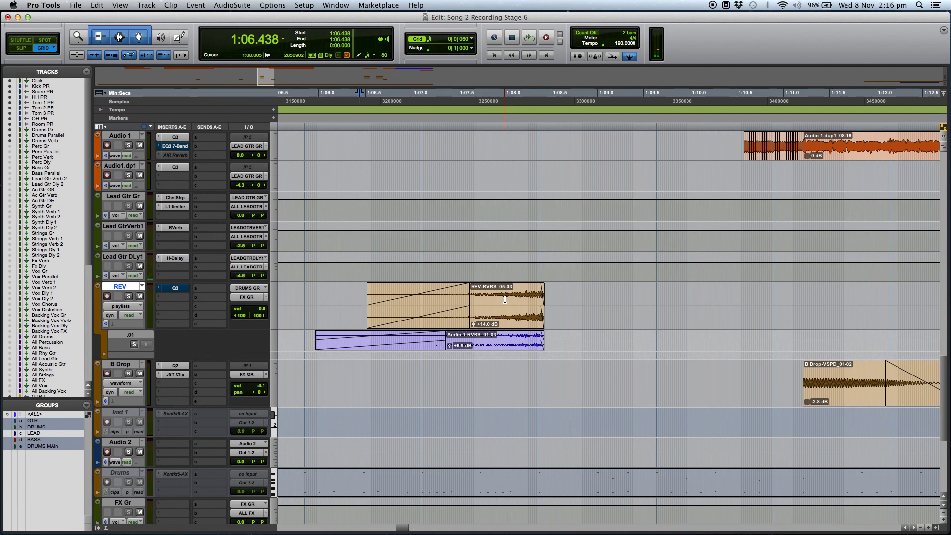
Replace the rebuilt REV swell with the original reversed clip from the alternate playlist, keeping its timeline position
left_click(516, 322)
key("Delete")
left_click(515, 343)
left_click_drag(516, 343, 514, 322)
Play the original reverse swell within the full mix from 1:05.747
left_click(296, 289)
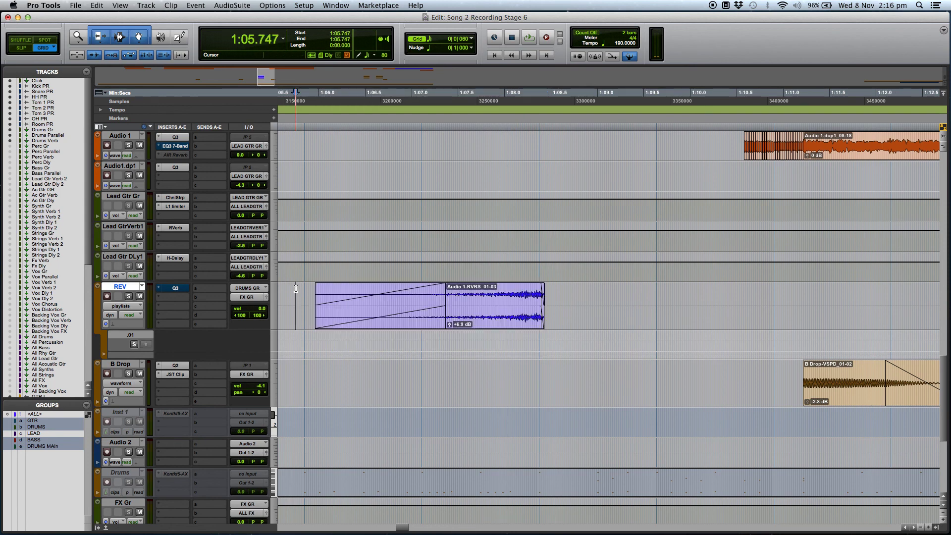
key("space")
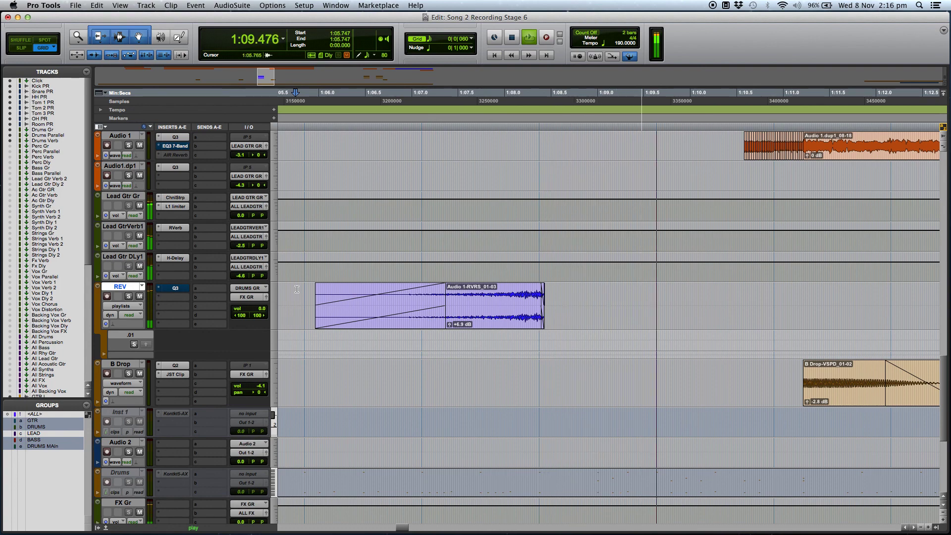
key("r")
key("r")
key("r")
key("r")
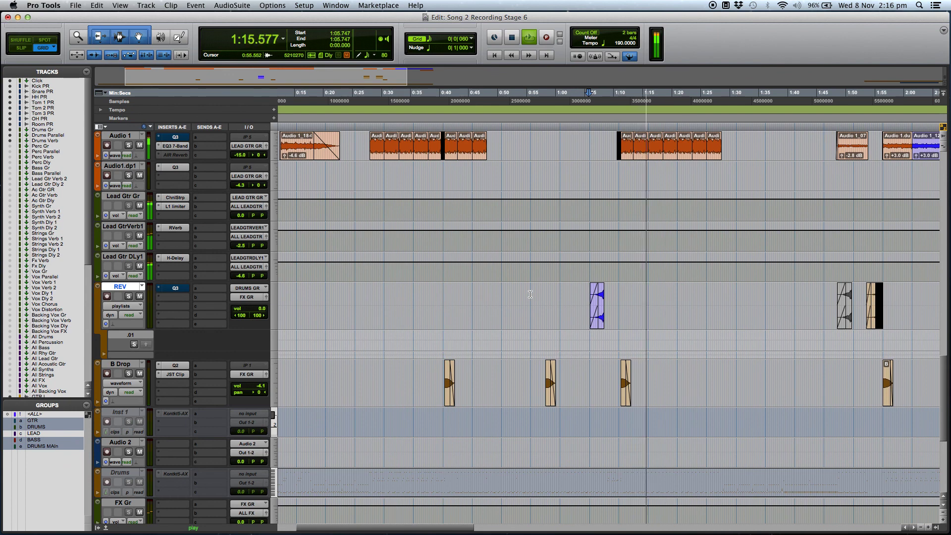
key("space")
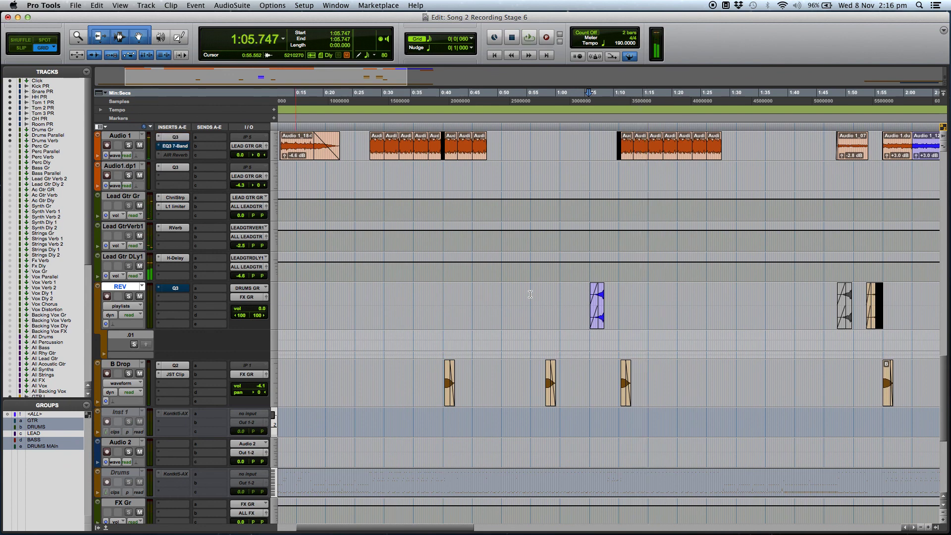